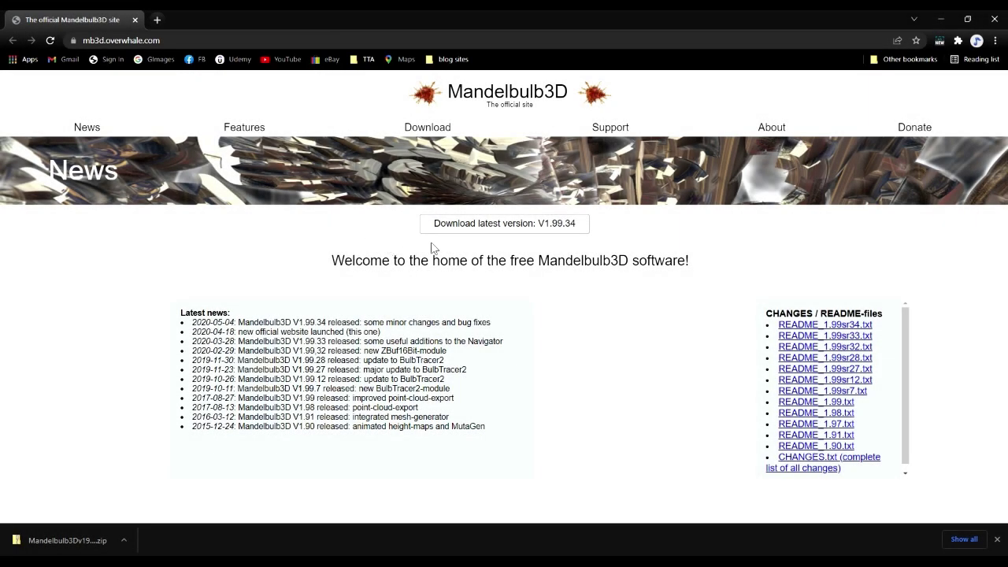
# Step: Open the Mandelbulb3D download page and the Blender experimental builds page on their official websites
pyautogui.click(425, 128)
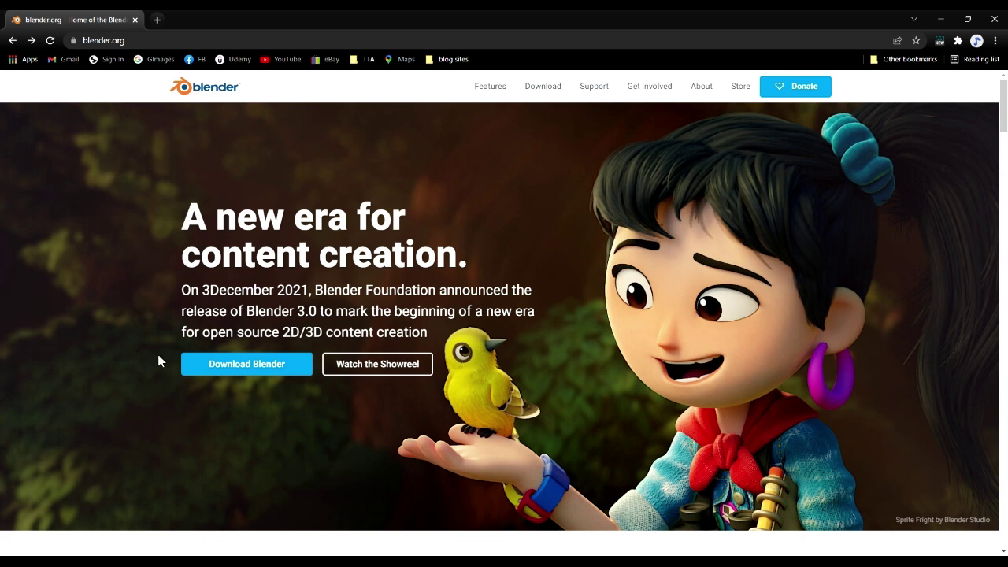
pyautogui.click(207, 366)
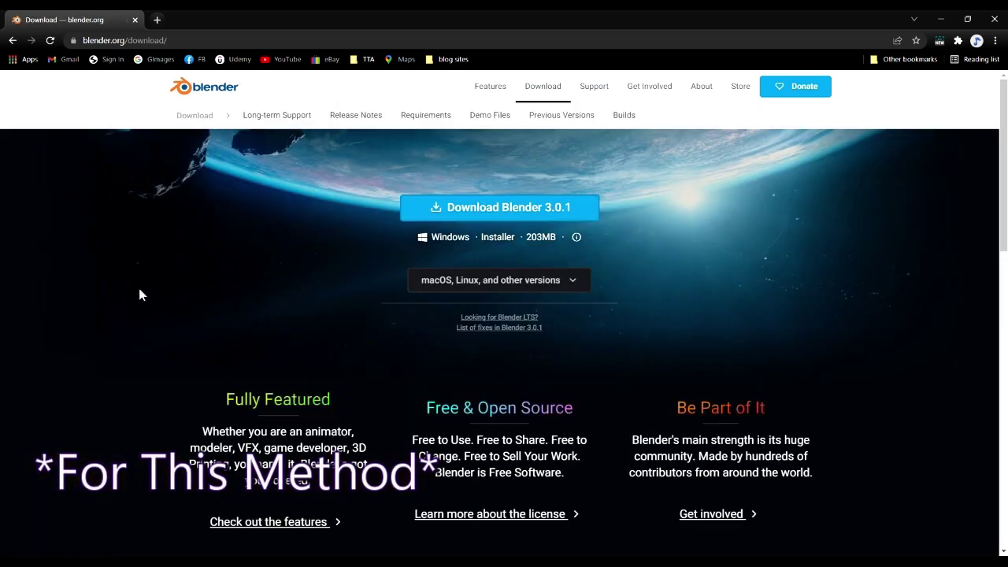
pyautogui.scroll(-7, 141, 294)
pyautogui.scroll(-2, 139, 288)
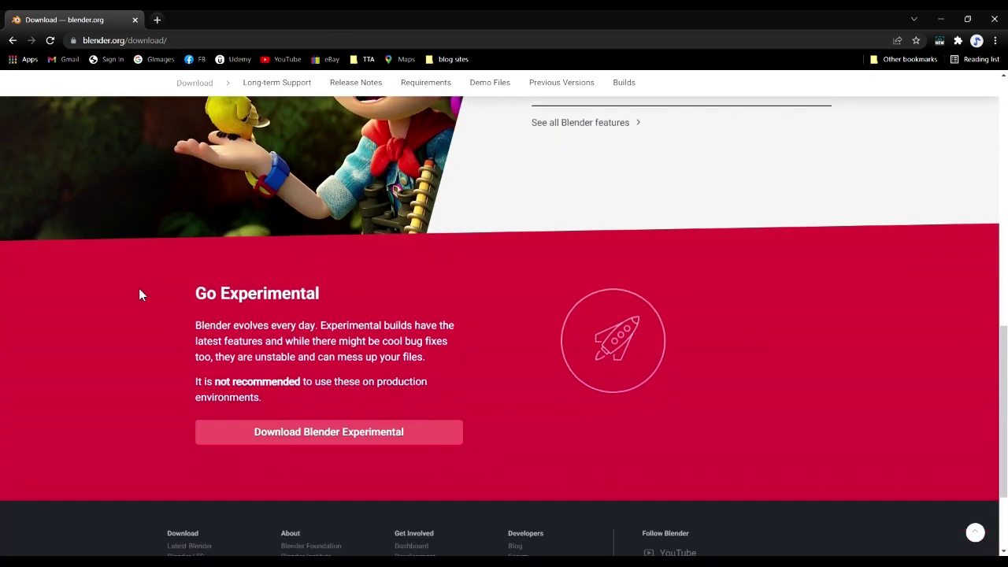
pyautogui.click(312, 434)
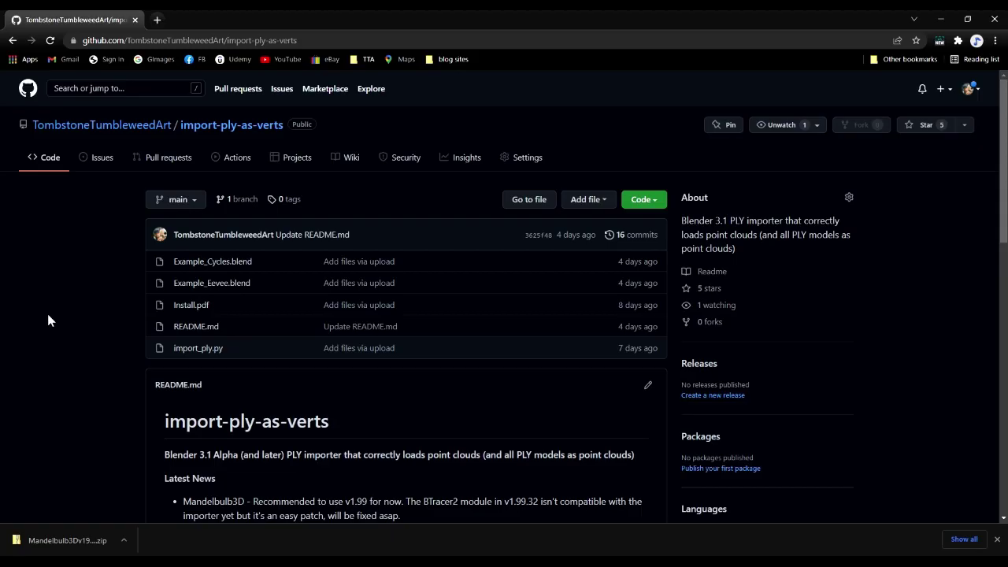
# Step: Show the code download options of the import-ply-as-verts repository on GitHub
pyautogui.click(656, 201)
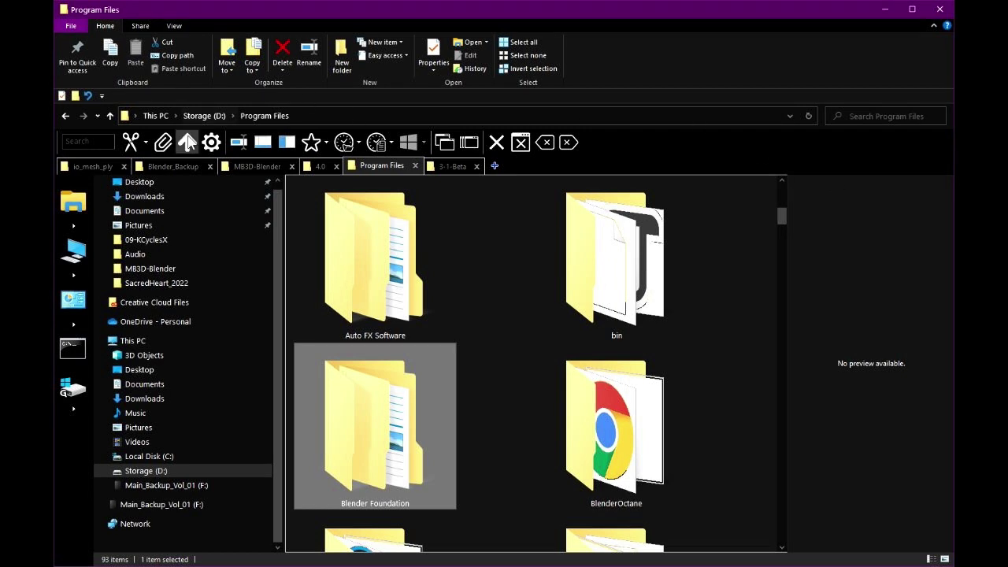
# Step: In File Explorer, open the io_mesh_ply folder inside 3.1\scripts\addons of the Blender 3.1.0 beta installation
pyautogui.doubleClick(380, 443)
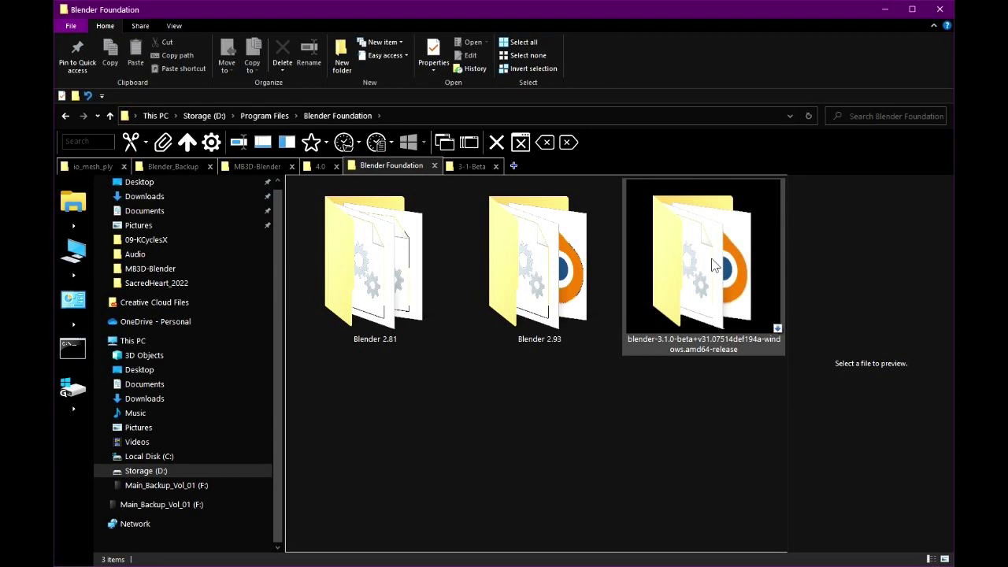
pyautogui.doubleClick(713, 264)
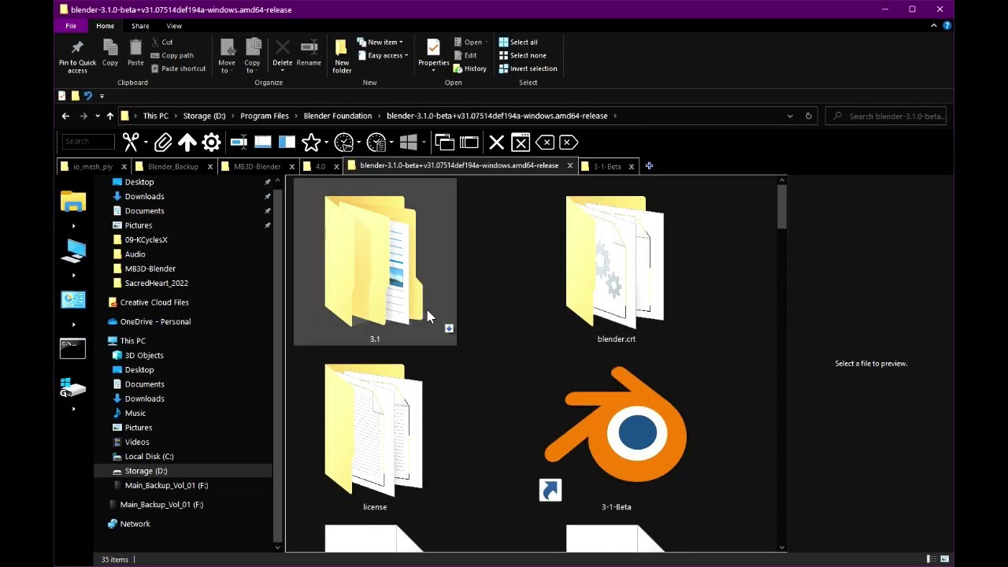
pyautogui.doubleClick(362, 262)
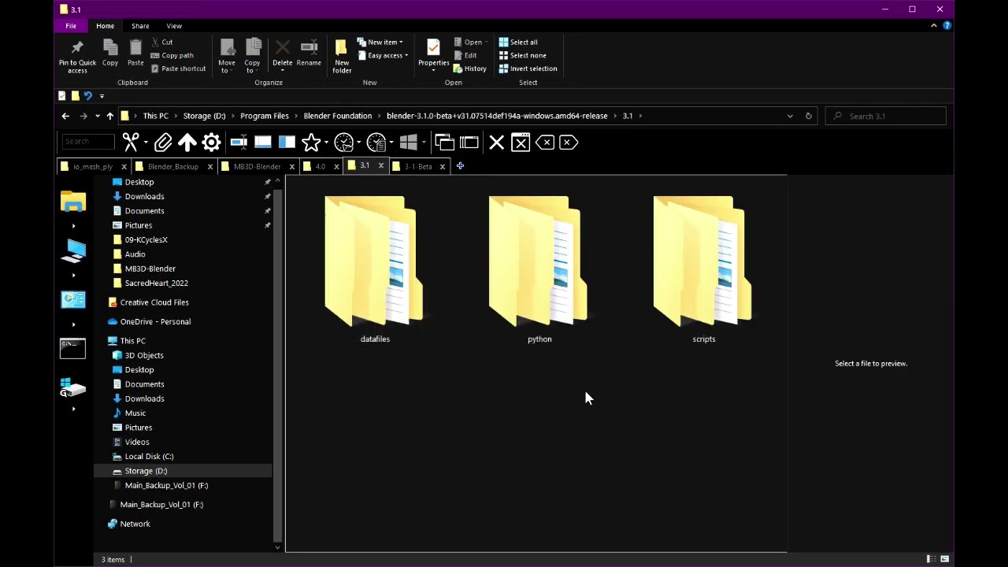
pyautogui.click(703, 289)
pyautogui.doubleClick(703, 289)
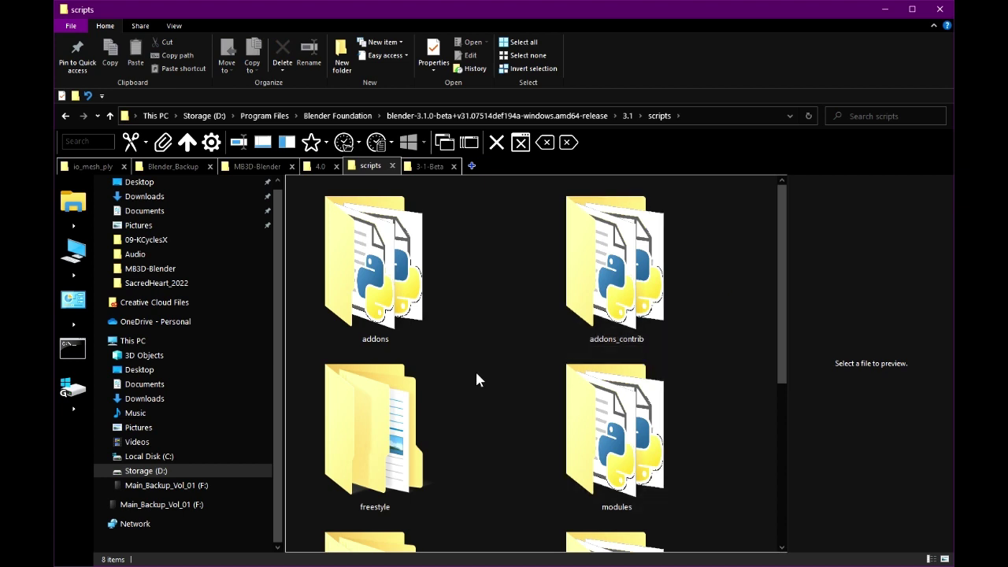
pyautogui.click(376, 283)
pyautogui.doubleClick(376, 283)
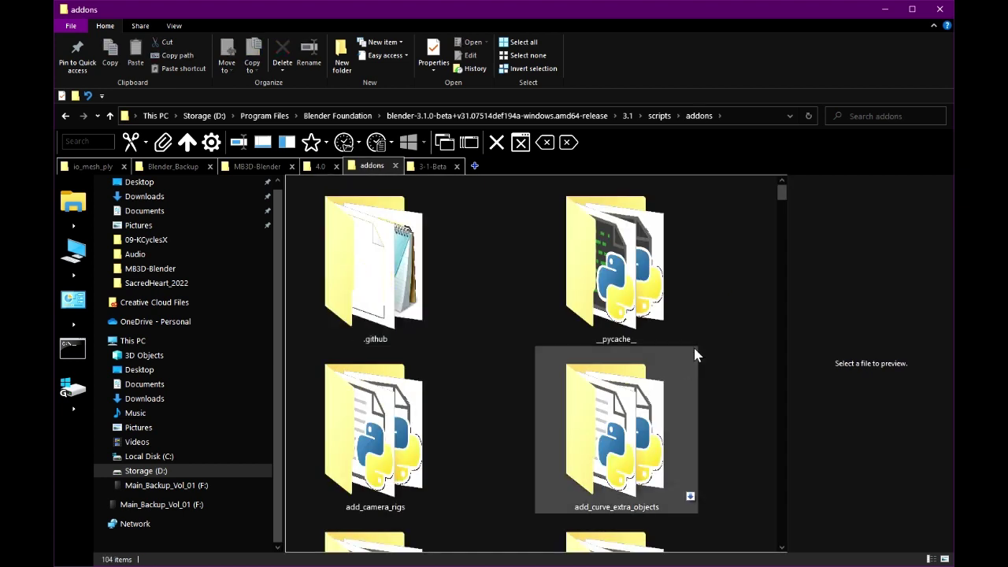
pyautogui.scroll(-5, 694, 354)
pyautogui.scroll(-5, 694, 359)
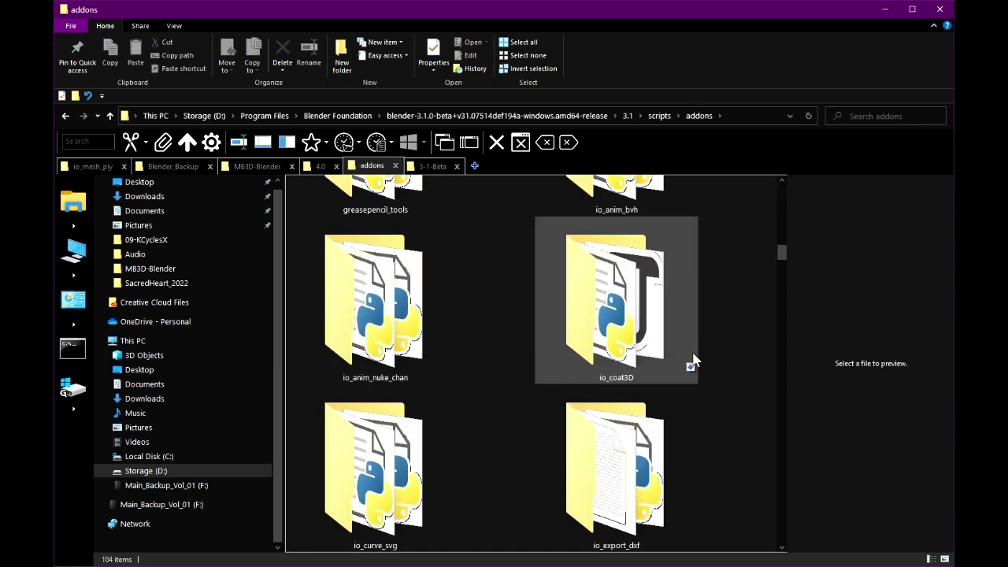
pyautogui.scroll(-4, 693, 361)
pyautogui.doubleClick(620, 471)
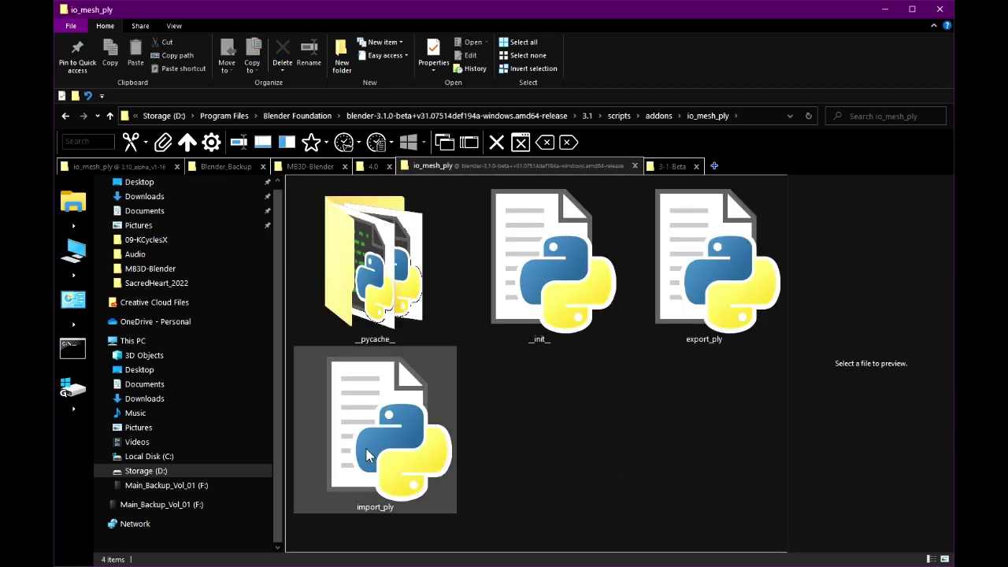
# Step: Rename the import_ply file in the io_mesh_ply folder as import_ply_OLD
pyautogui.rightClick(366, 454)
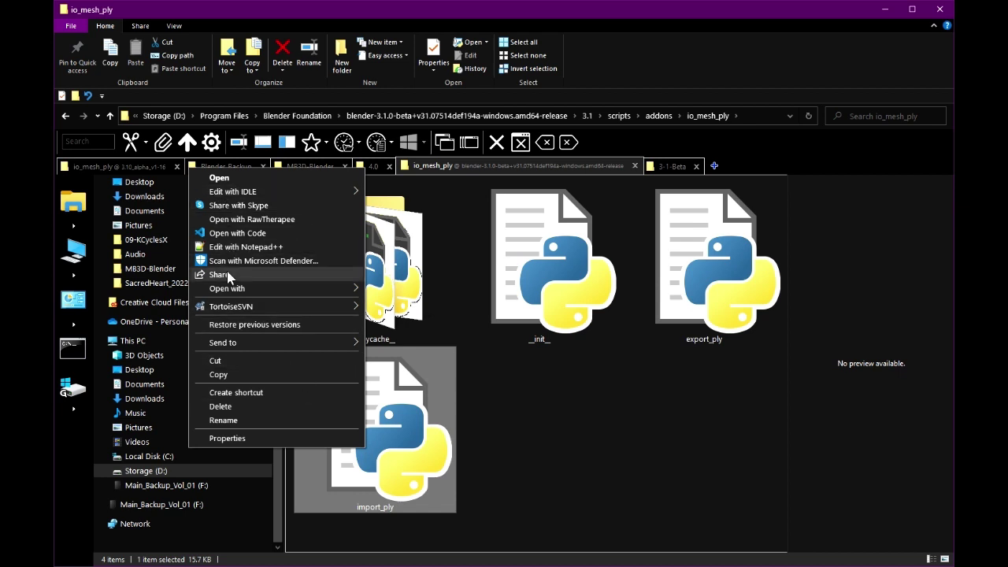
pyautogui.click(227, 419)
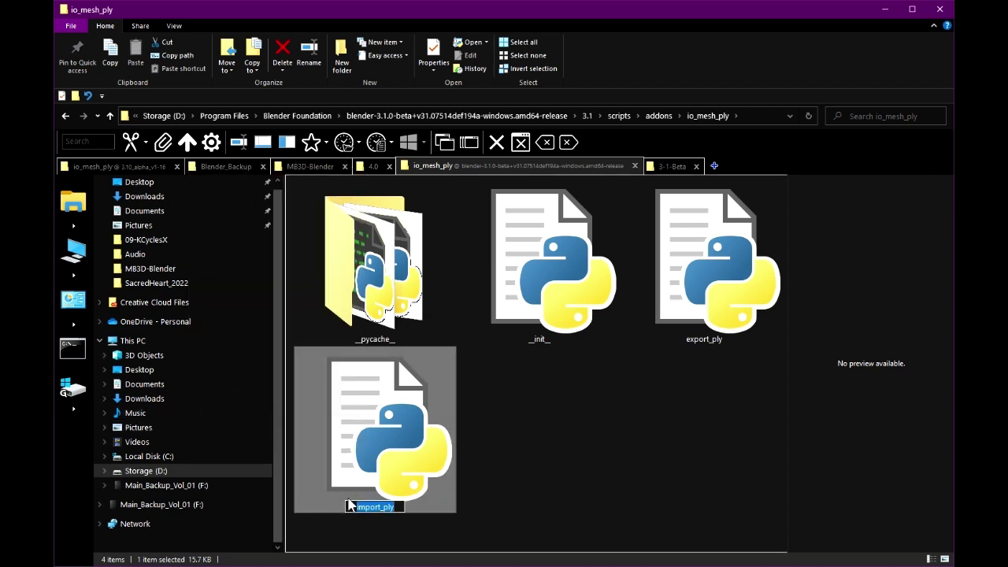
pyautogui.click(393, 506)
pyautogui.write('_')
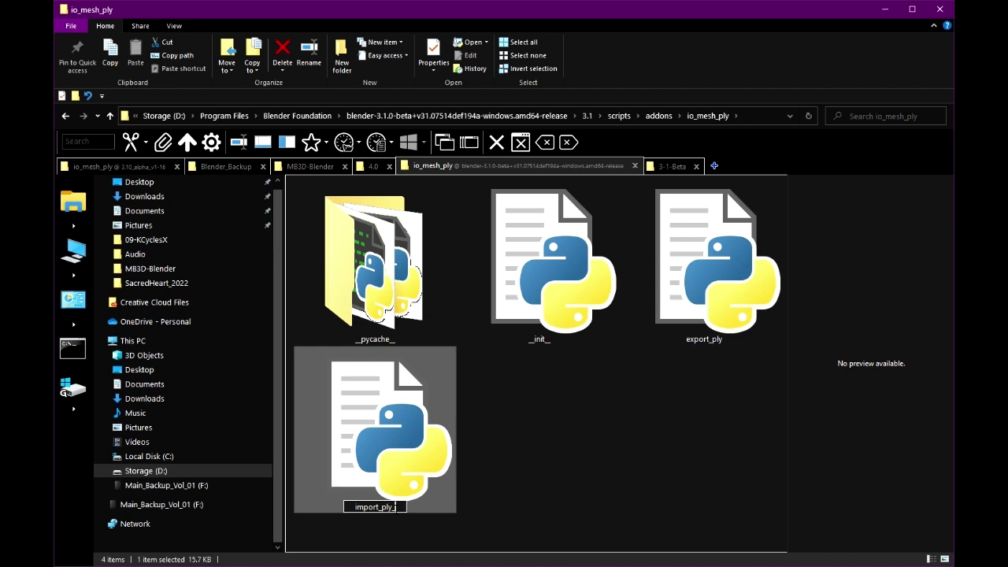
pyautogui.write('CLD')
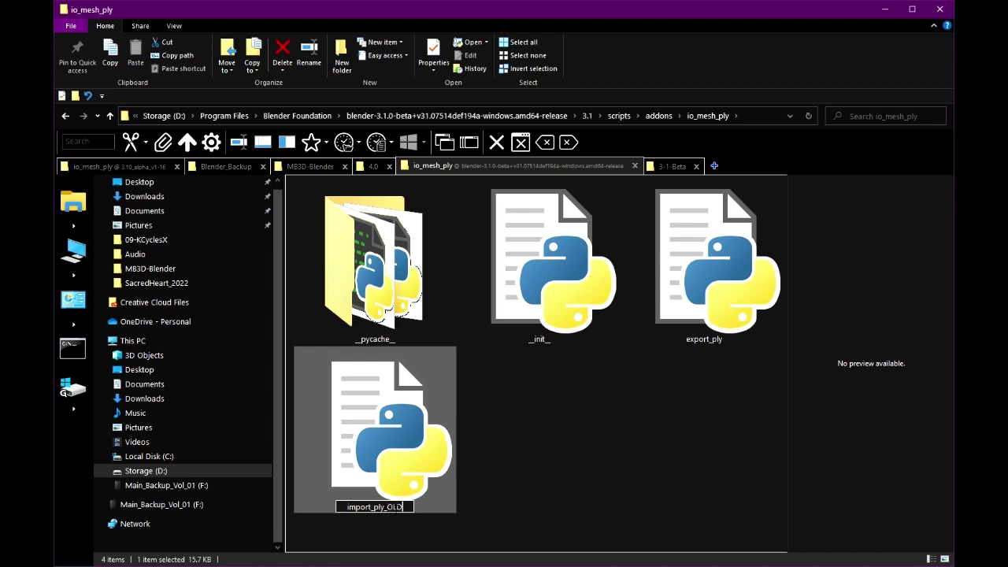
pyautogui.press('Return')
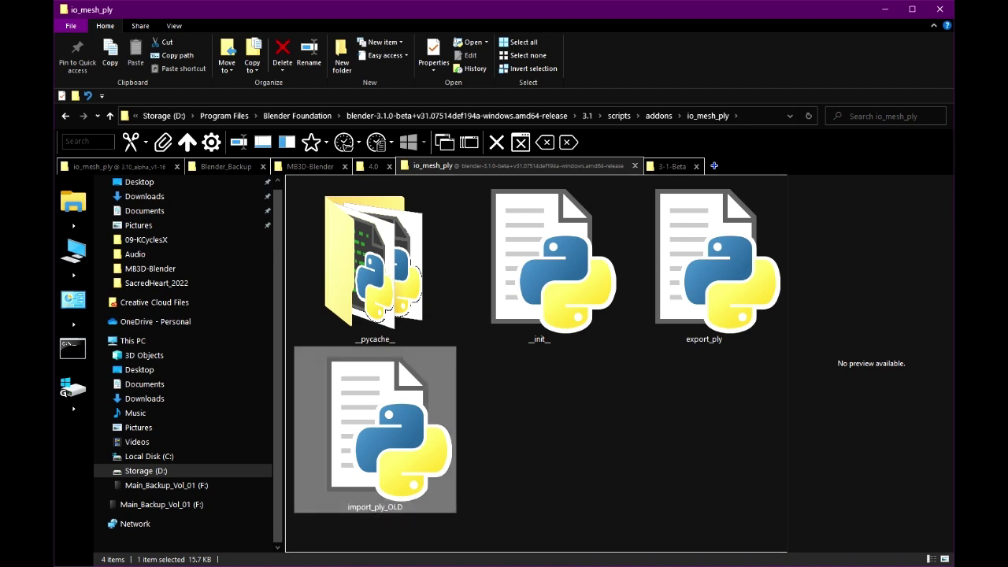
# Step: Place the downloaded import_ply file in the io_mesh_ply folder
pyautogui.moveTo(817, 295); pyautogui.dragTo(473, 400)
pyautogui.click(691, 477)
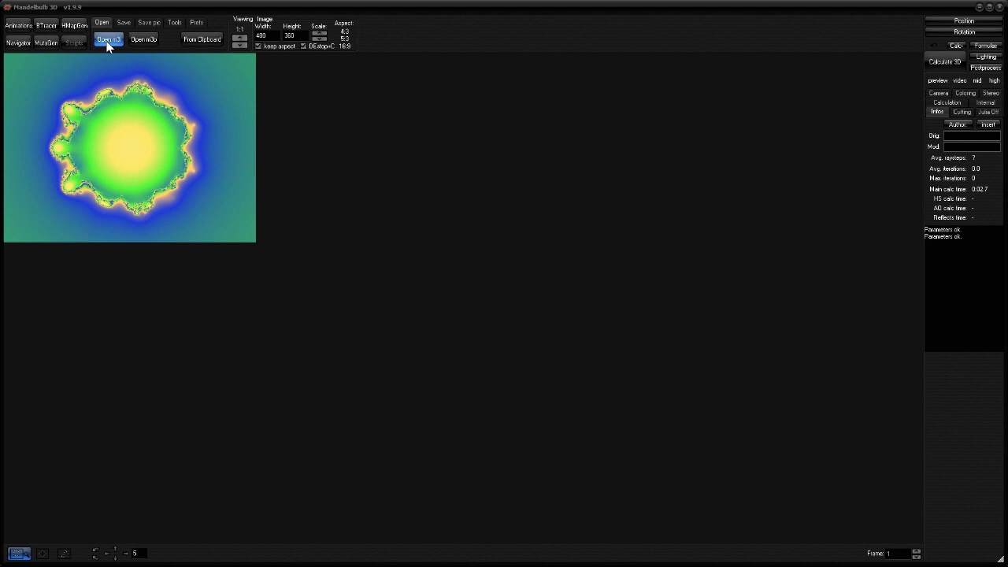
# Step: In Mandelbulb 3D, open the image and parameter file A_Latest_Chop_Nov_2019_03.m3i from the Mandelbulb3Dv199 folder
pyautogui.click(108, 39)
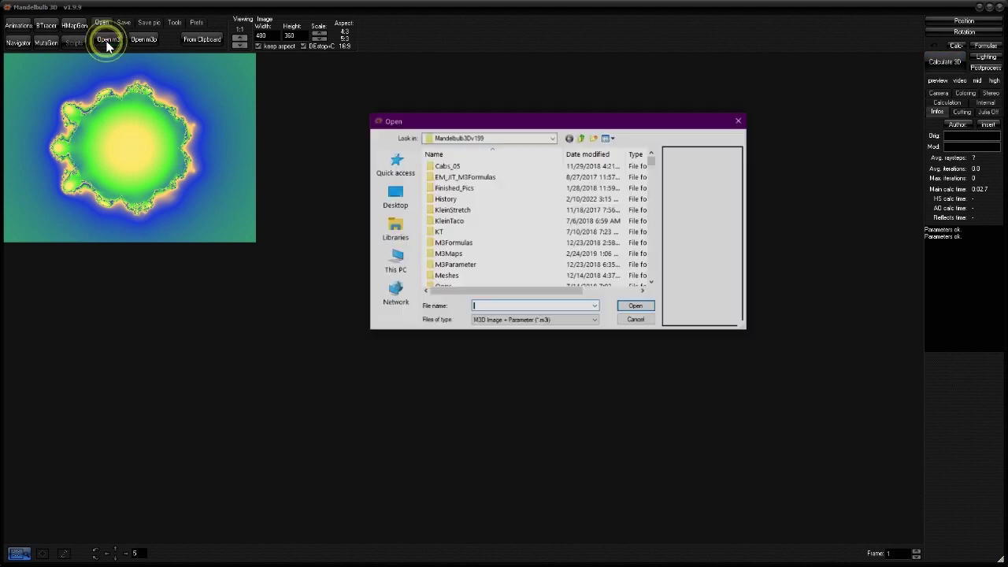
pyautogui.scroll(-10, 472, 215)
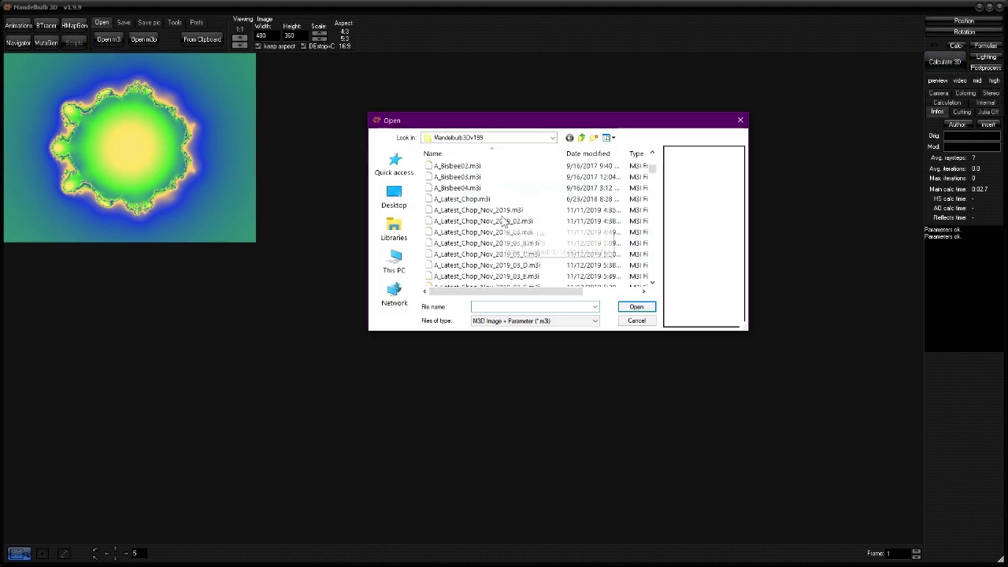
pyautogui.click(492, 232)
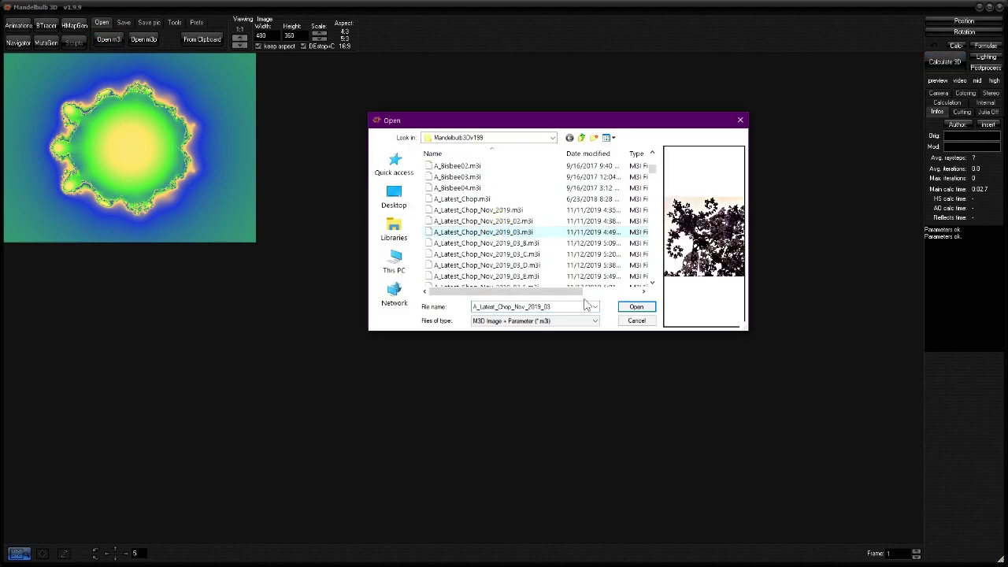
pyautogui.click(638, 307)
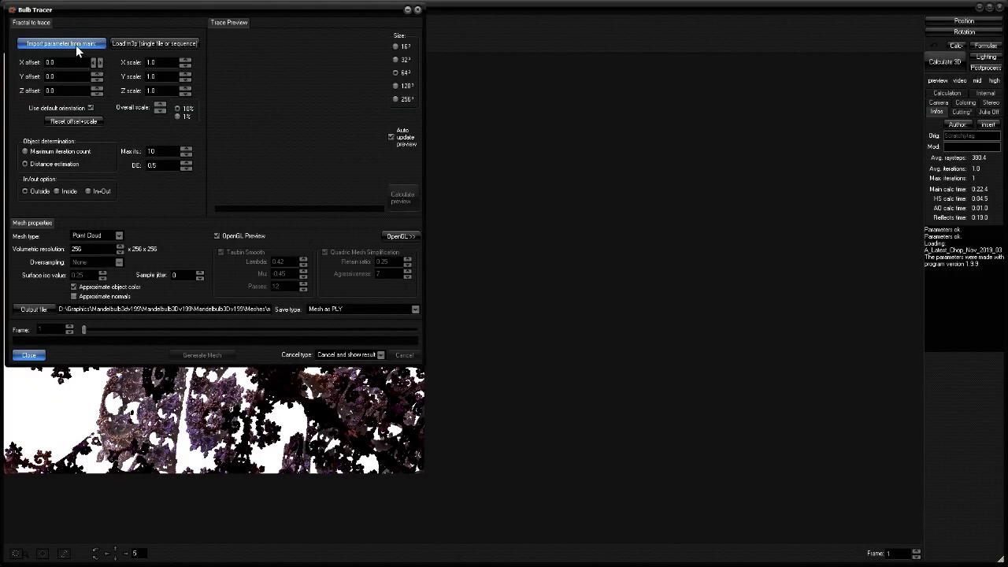
# Step: Import the main window's parameters into Bulb Tracer and reduce the overall scale in 10% steps to 0.620922
pyautogui.click(75, 45)
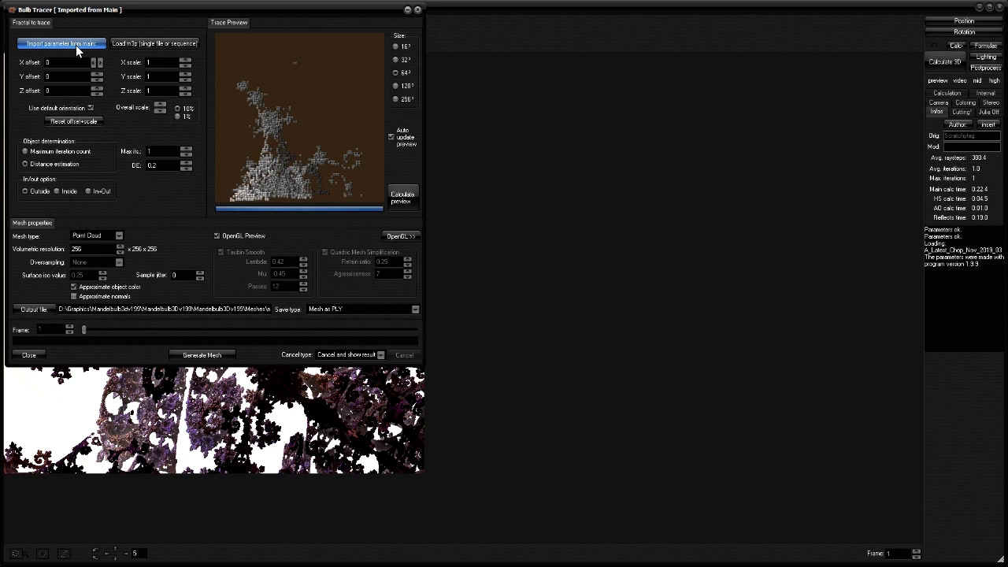
pyautogui.click(158, 111)
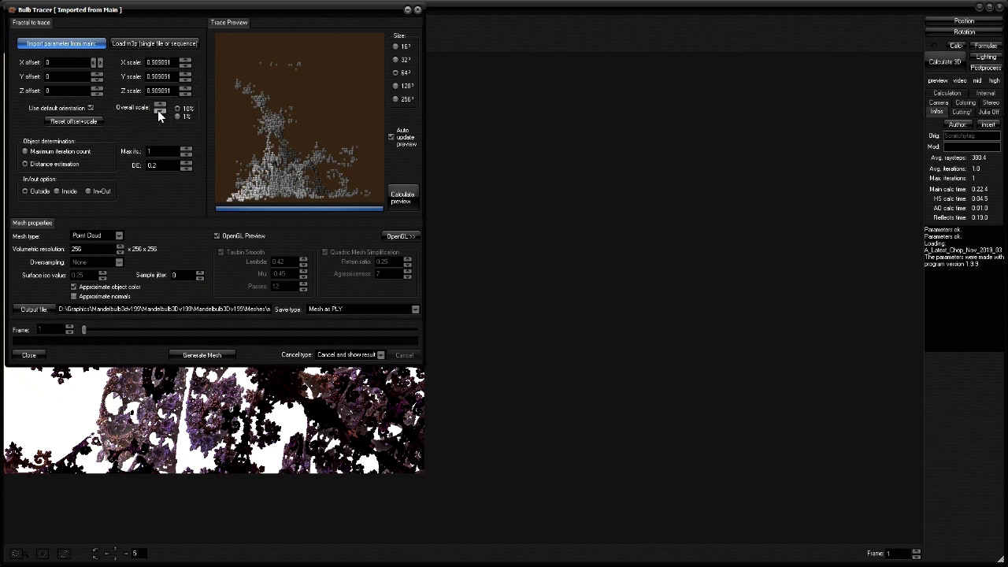
pyautogui.click(158, 111)
pyautogui.click(158, 111)
pyautogui.click(158, 111)
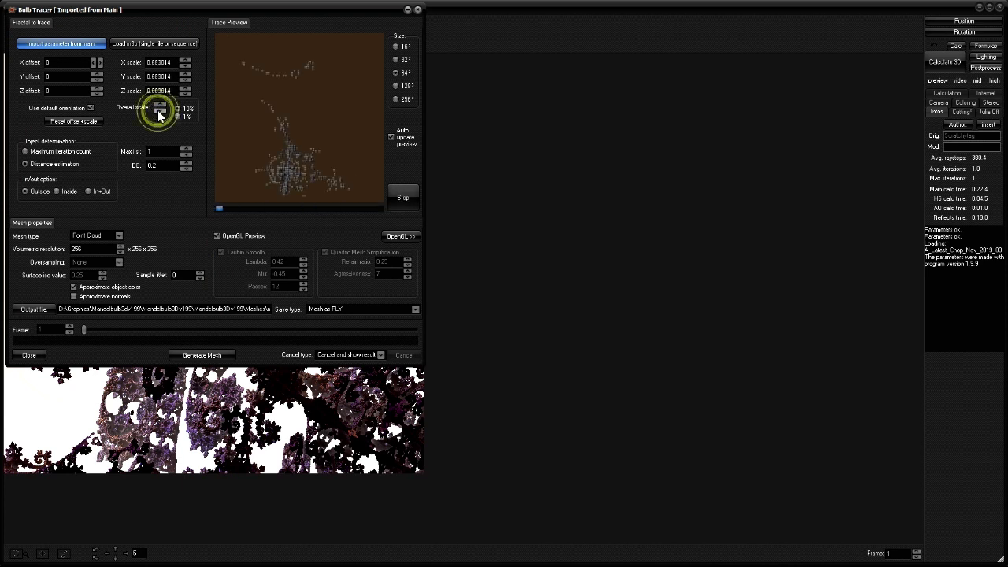
pyautogui.click(158, 111)
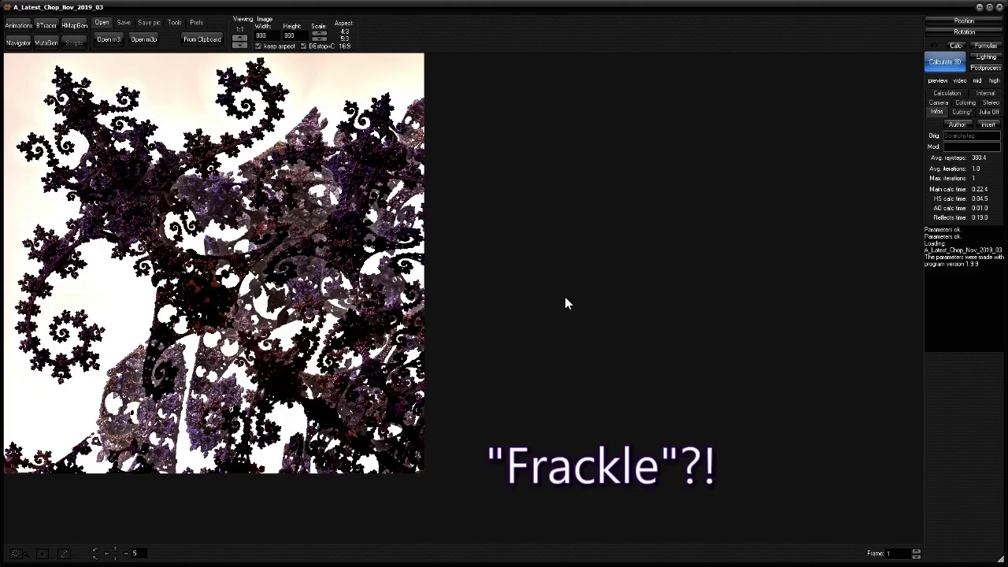
# Step: Reopen Bulb Tracer, import the parameters from the main window, and bring its window fully into view
pyautogui.click(40, 28)
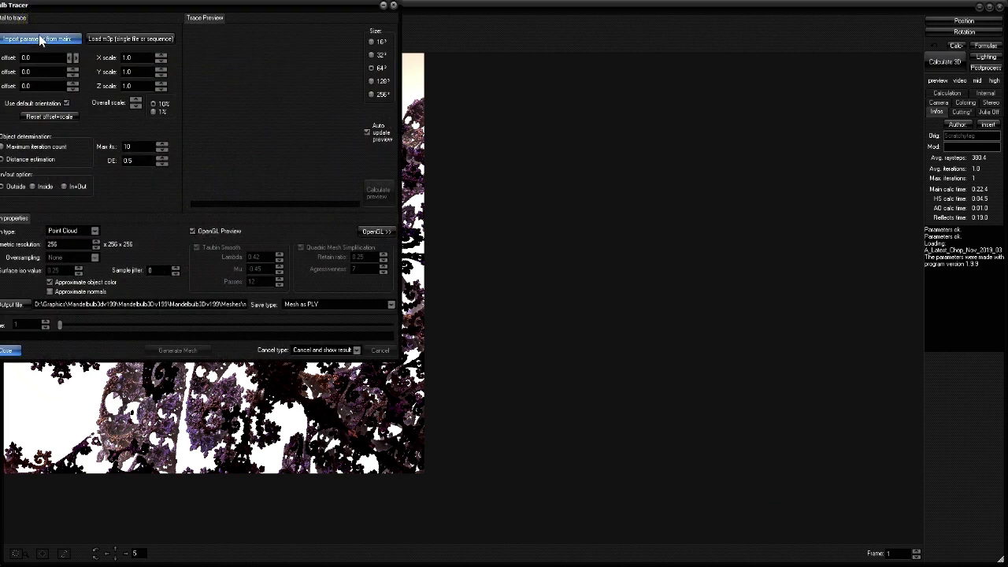
pyautogui.click(41, 37)
pyautogui.moveTo(71, 6); pyautogui.dragTo(94, 11)
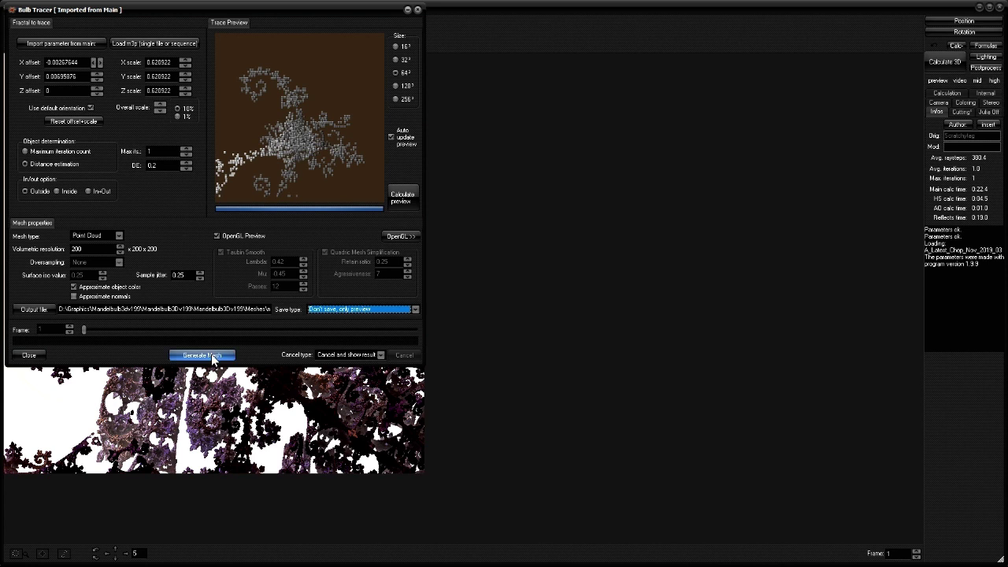
# Step: Generate a preview-only point cloud at volumetric resolution 200 with 0.25 sample jitter, and inspect it from another angle
pyautogui.click(211, 355)
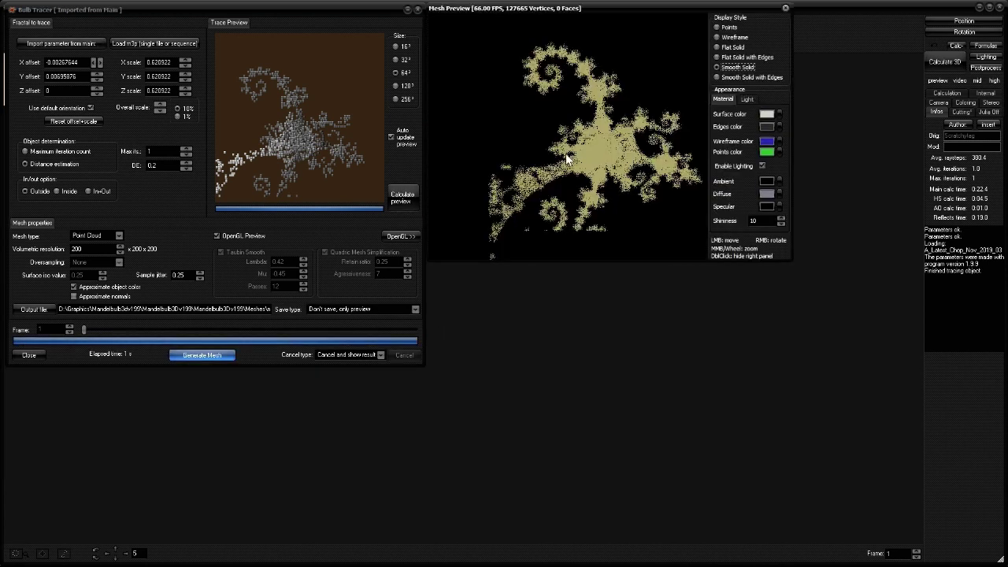
pyautogui.moveTo(606, 128); pyautogui.dragTo(486, 89, button='right')
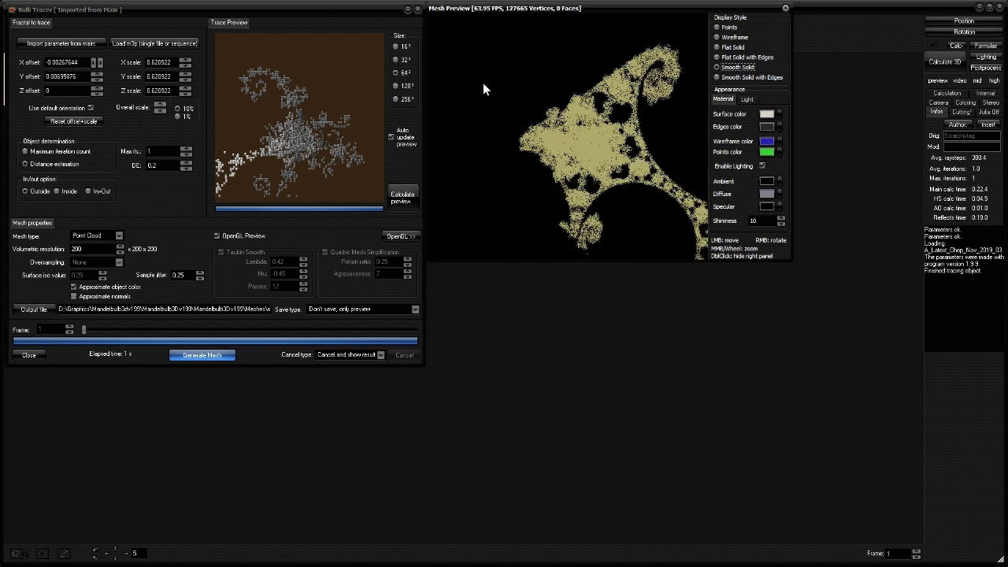
pyautogui.click(418, 9)
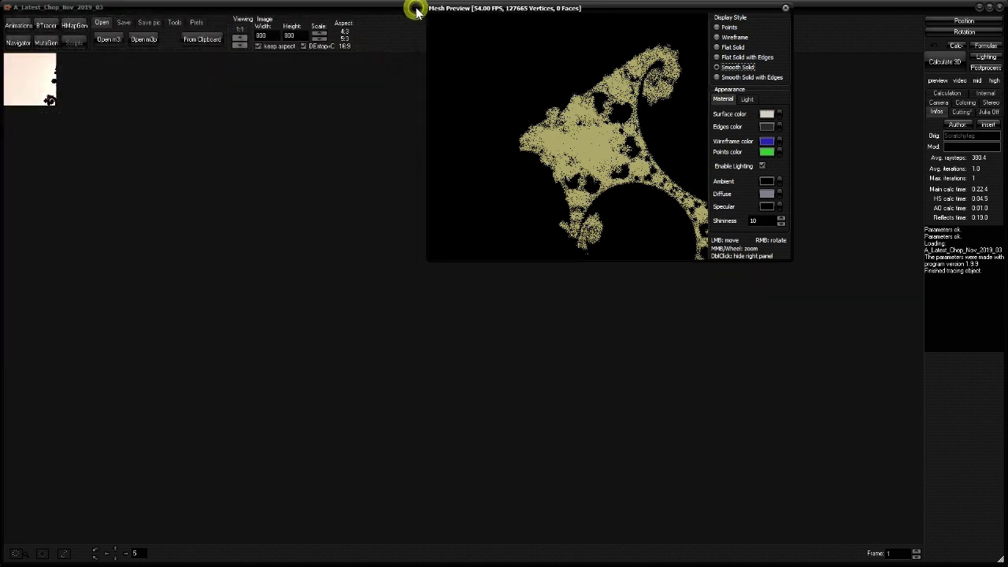
pyautogui.click(785, 8)
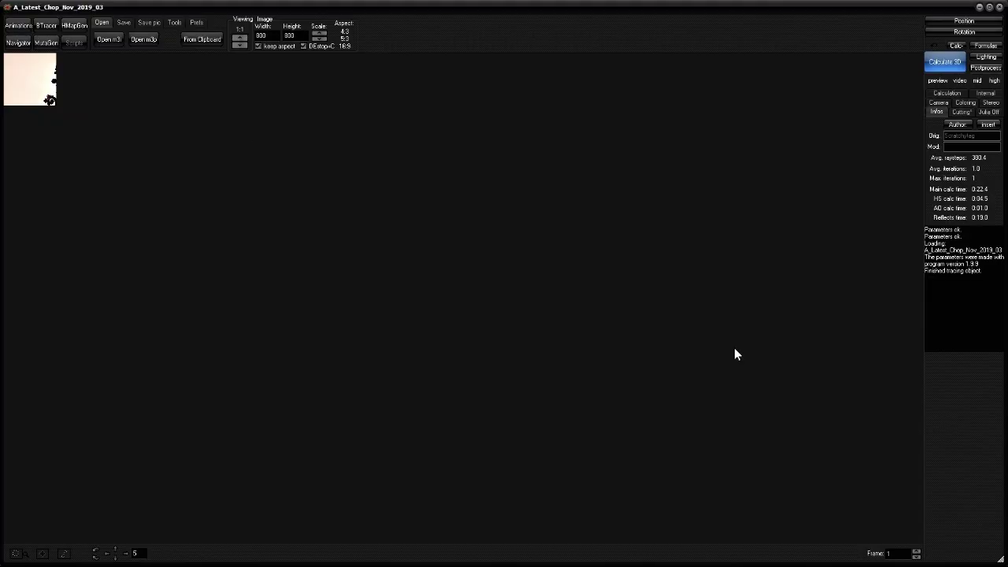
# Step: Load A_Latest_Chop_Nov_2019_03.m3i again in the main window
pyautogui.click(103, 40)
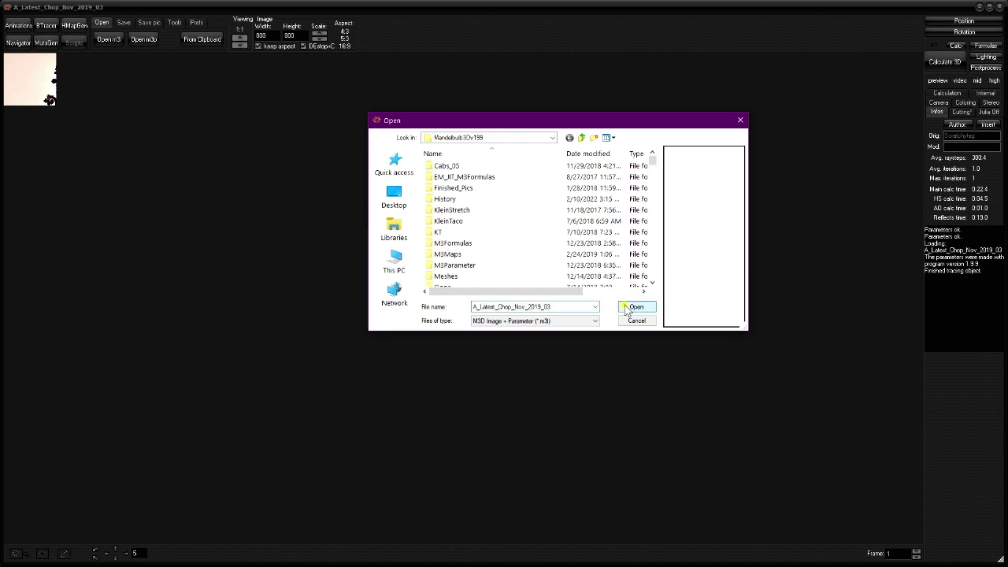
pyautogui.click(635, 307)
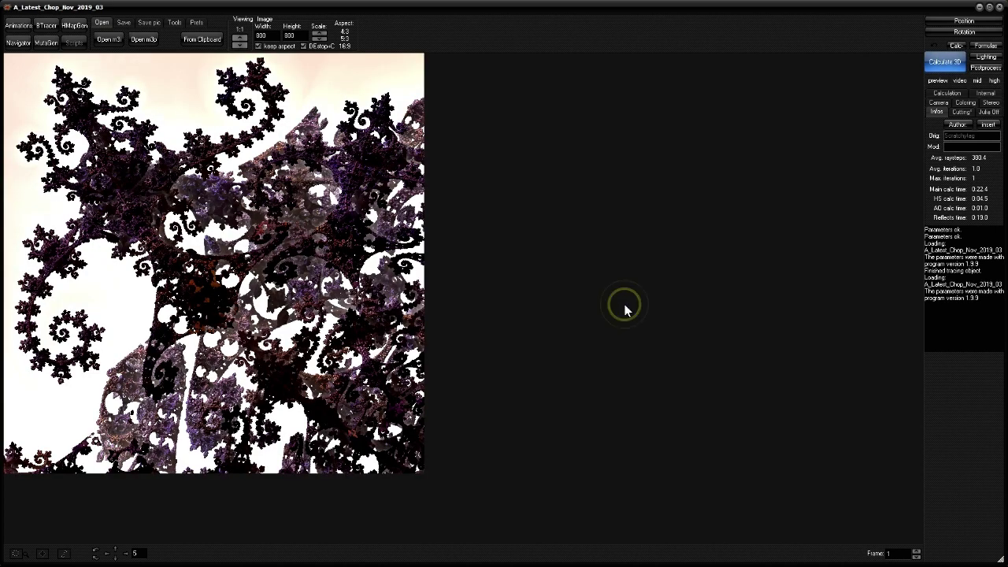
# Step: Open the Lighting window, bring it fully into view, and show the object's color settings
pyautogui.click(986, 57)
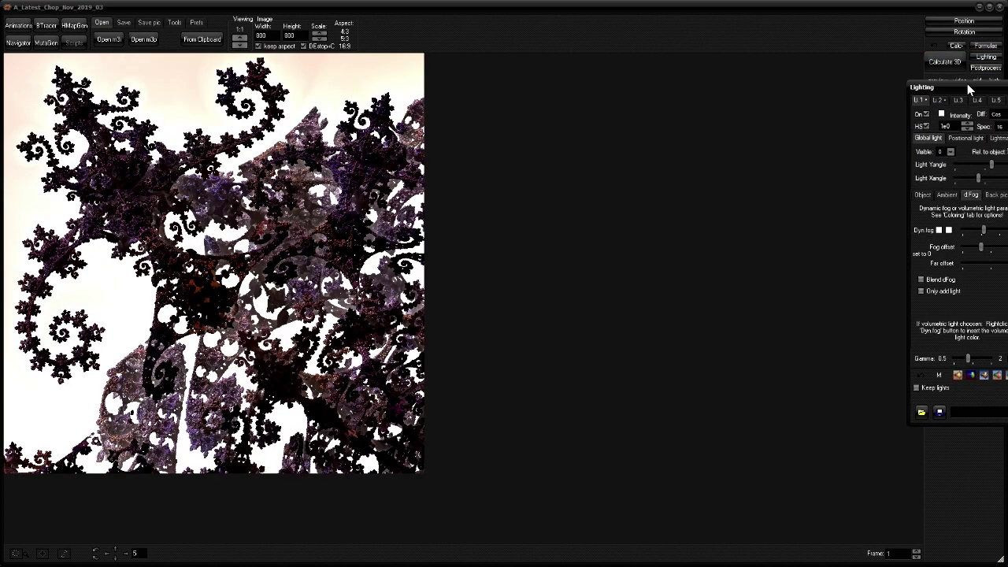
pyautogui.moveTo(967, 85); pyautogui.dragTo(742, 116)
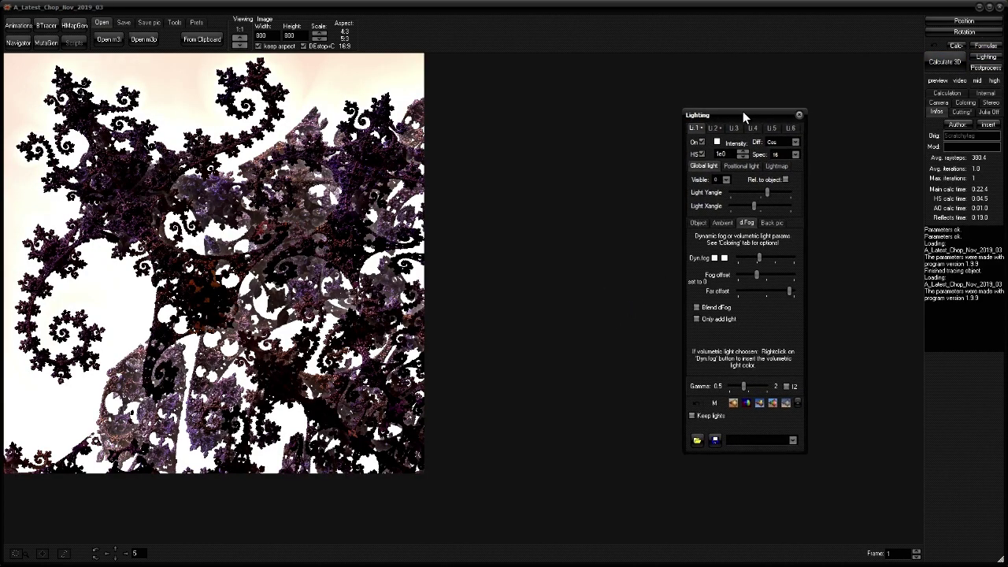
pyautogui.click(698, 222)
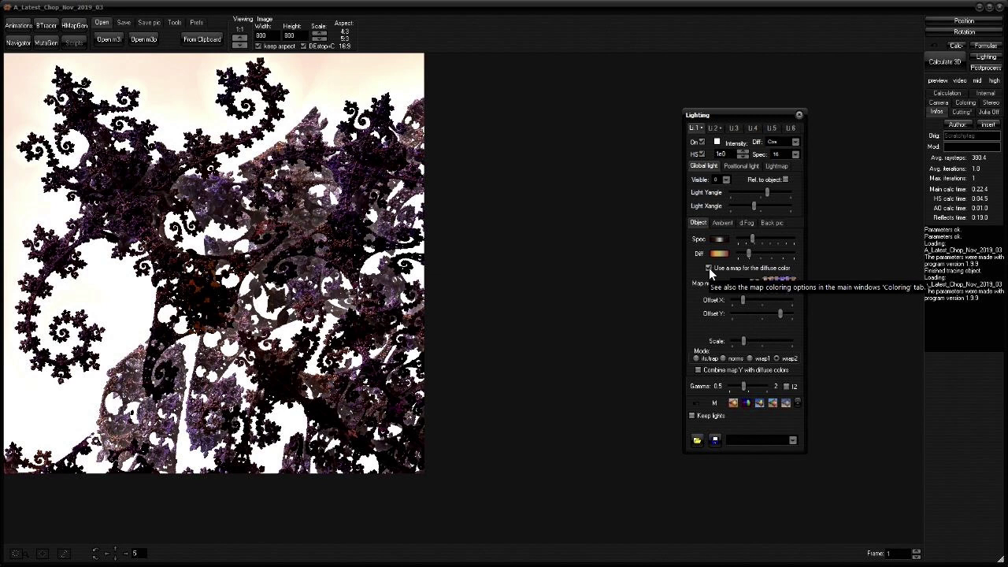
# Step: Reload A_Latest_Chop_Nov_2019_03.m3i and open the color adjustment for the object's diffuse colors, with its window fully in view
pyautogui.click(108, 40)
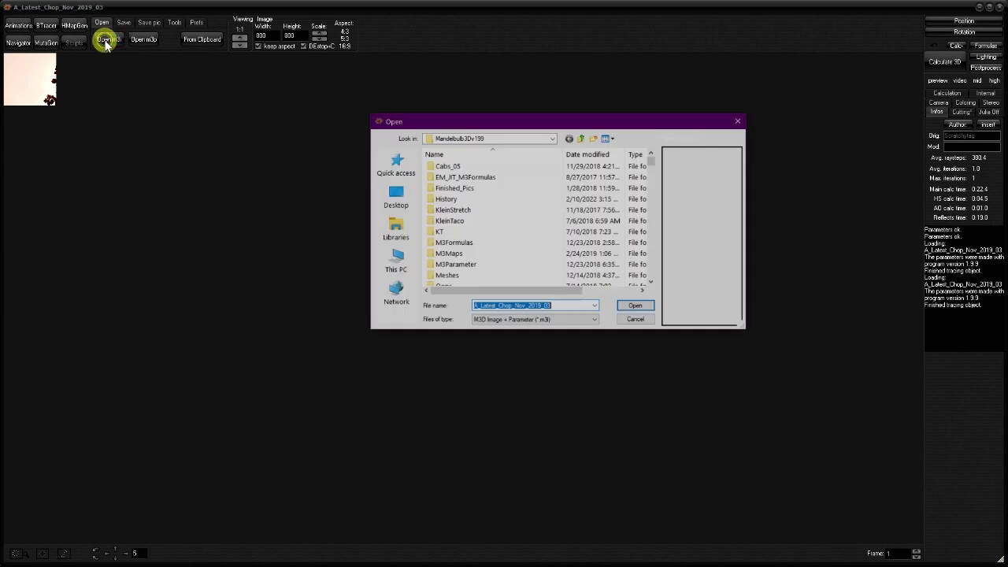
pyautogui.click(639, 308)
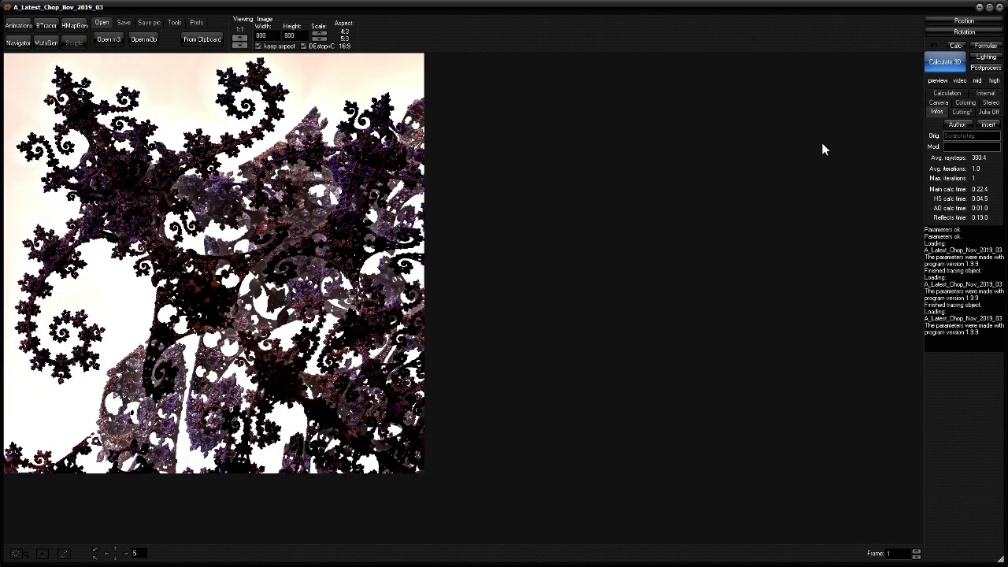
pyautogui.click(983, 58)
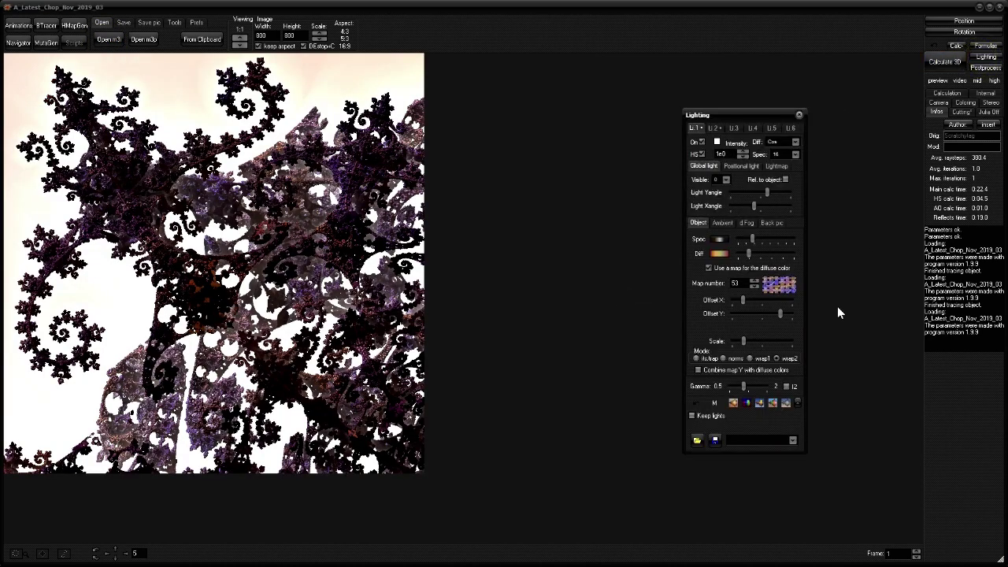
pyautogui.click(717, 253)
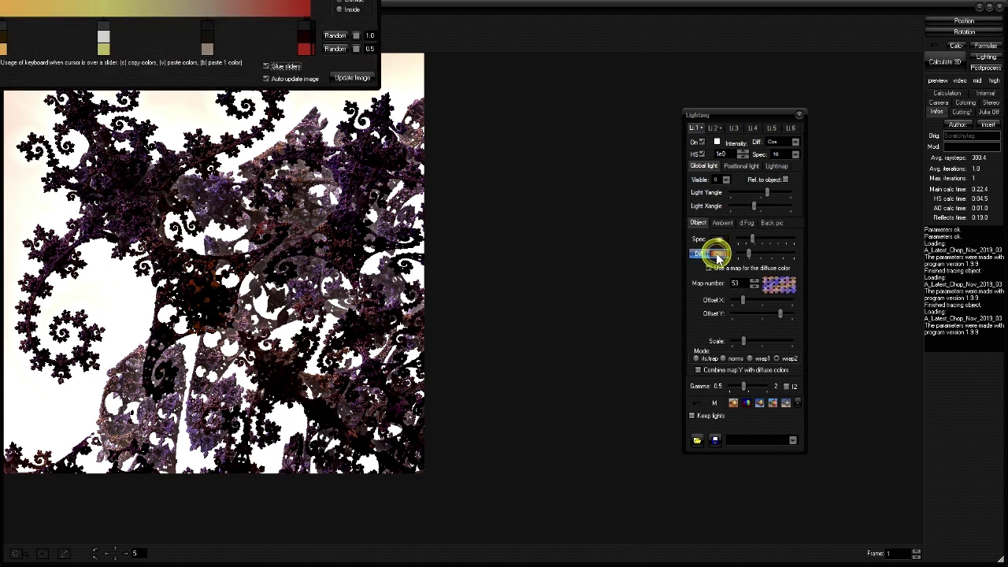
pyautogui.moveTo(151, 0); pyautogui.dragTo(414, 126)
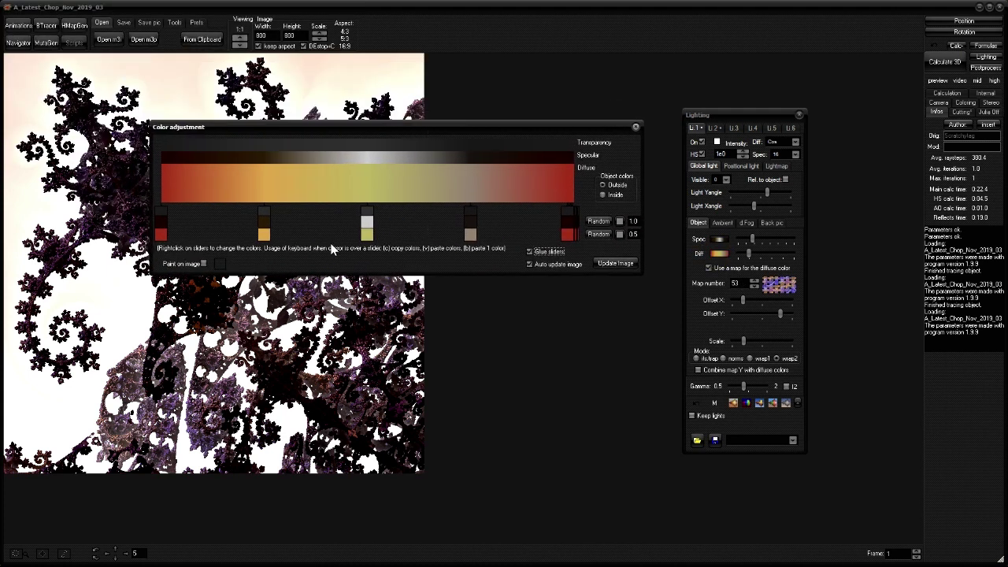
# Step: Randomize the object's diffuse colors, then generate a preview-only point cloud at resolution 200 and inspect it from another angle
pyautogui.click(597, 234)
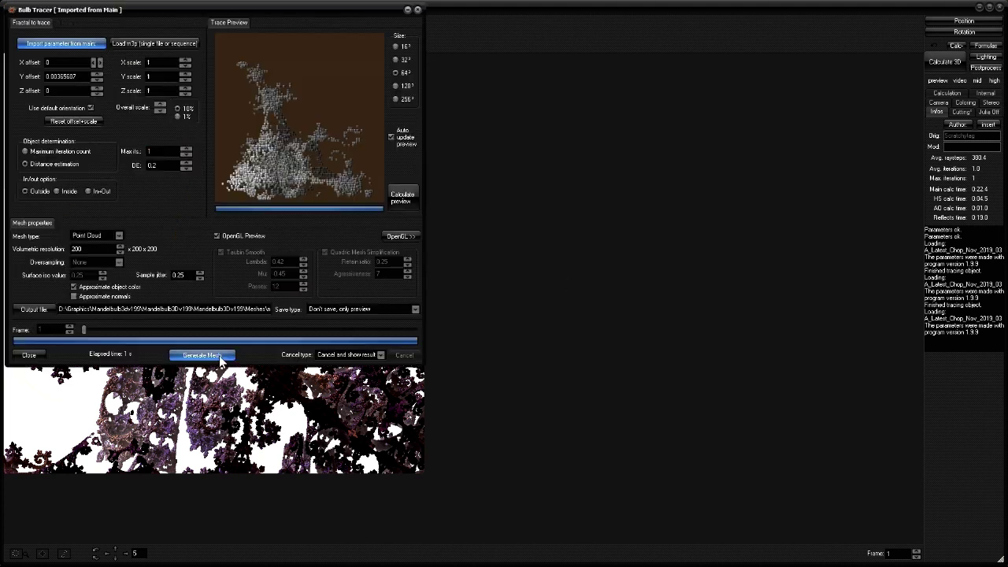
pyautogui.click(203, 354)
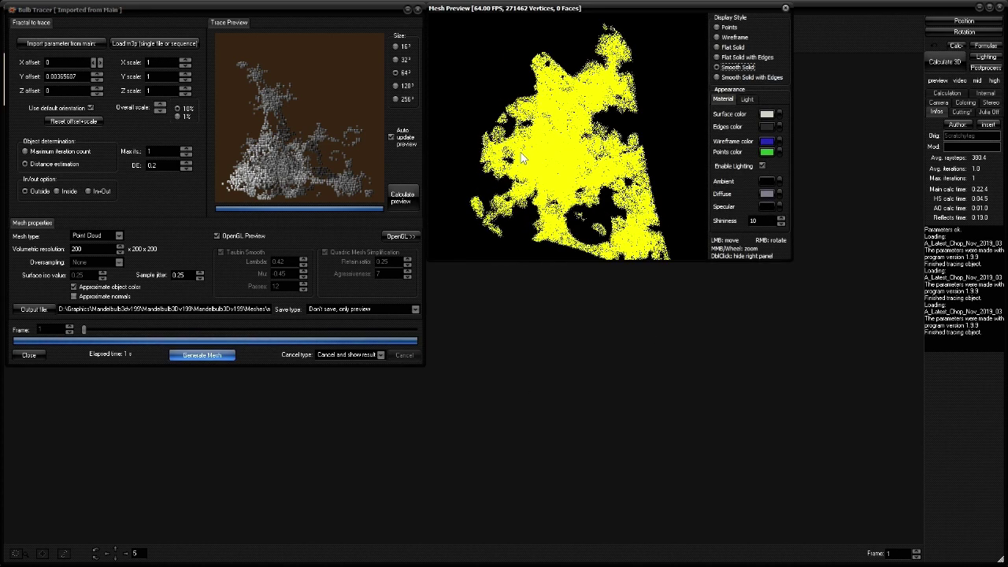
pyautogui.moveTo(522, 158); pyautogui.dragTo(604, 160, button='right')
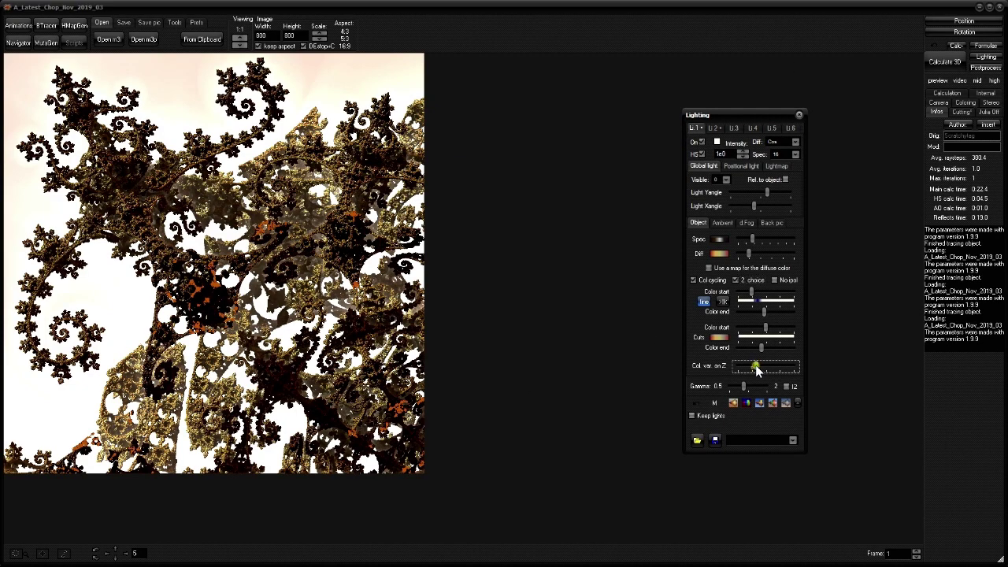
# Step: Adjust the object's color variation on Z to a lower setting and close the Lighting window
pyautogui.moveTo(756, 367); pyautogui.dragTo(759, 369)
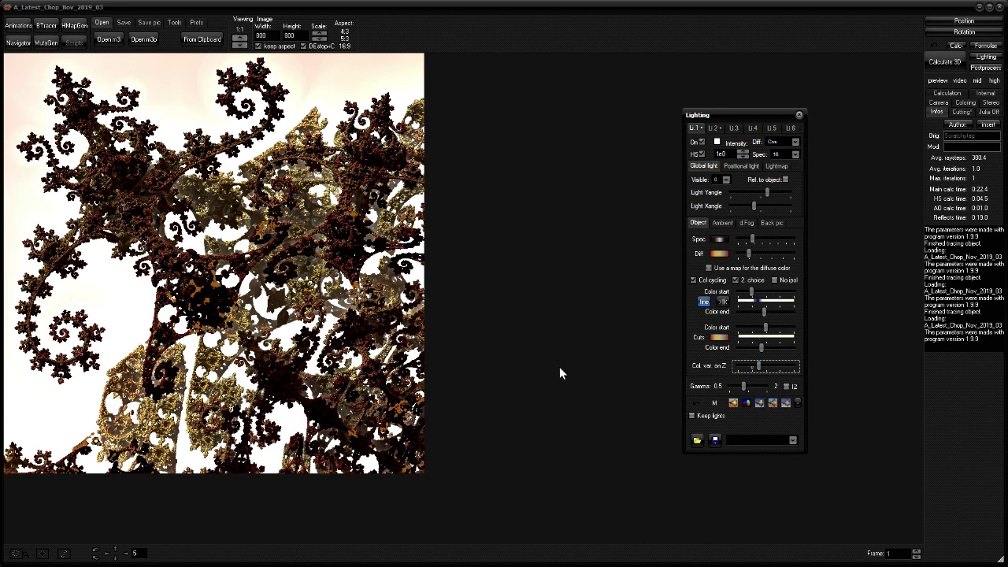
pyautogui.moveTo(757, 365); pyautogui.dragTo(747, 369)
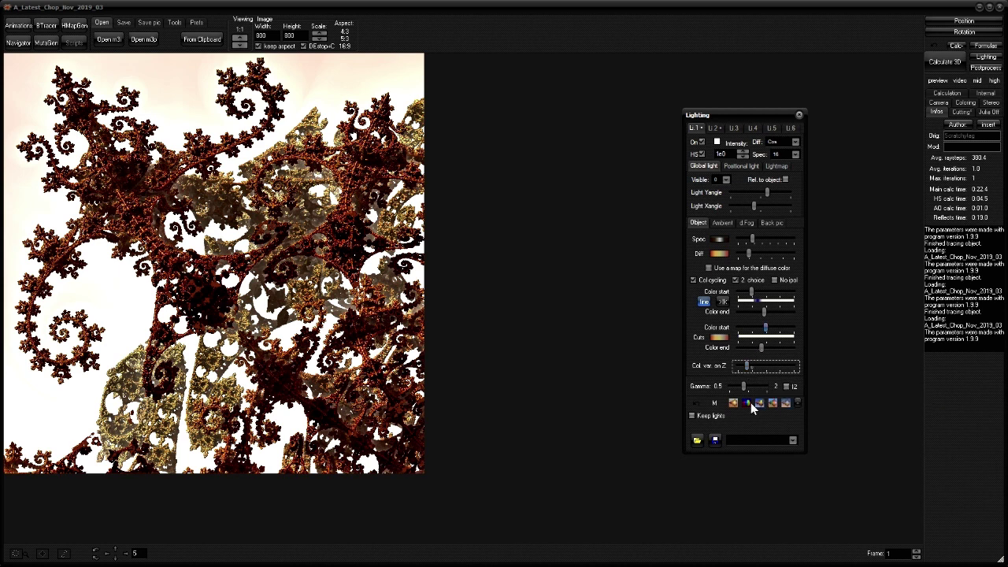
pyautogui.click(798, 115)
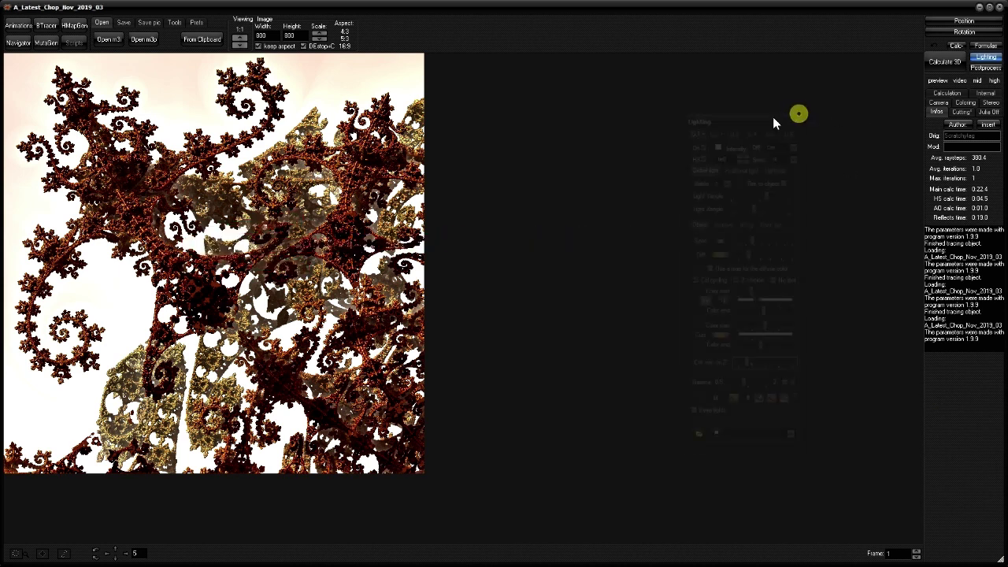
# Step: Reopen Bulb Tracer, import the main window's recolored parameters, and reduce the overall scale in 10% steps to 0.620922
pyautogui.click(49, 29)
pyautogui.click(77, 41)
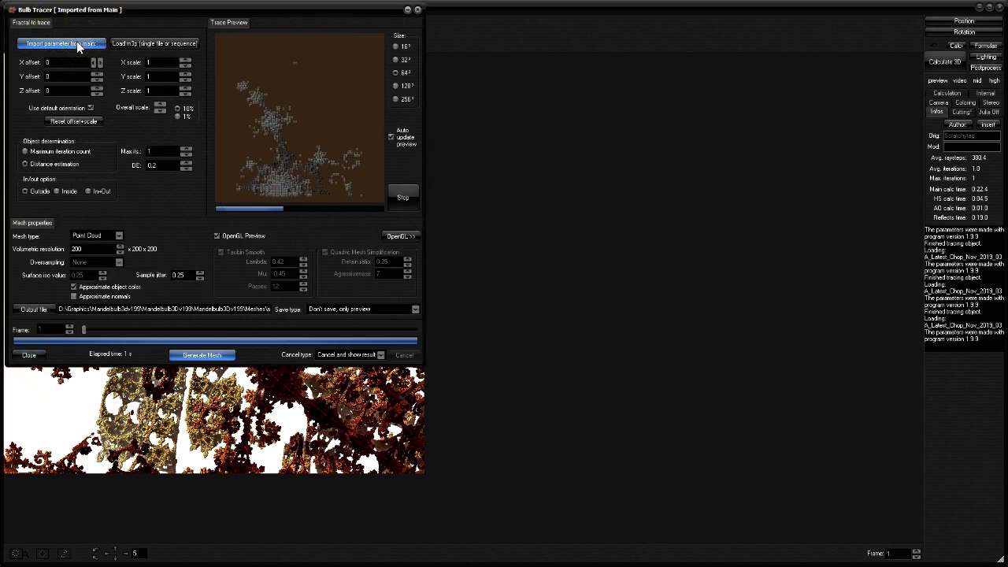
pyautogui.click(159, 111)
pyautogui.click(159, 111)
pyautogui.click(159, 111)
pyautogui.click(159, 111)
pyautogui.click(159, 111)
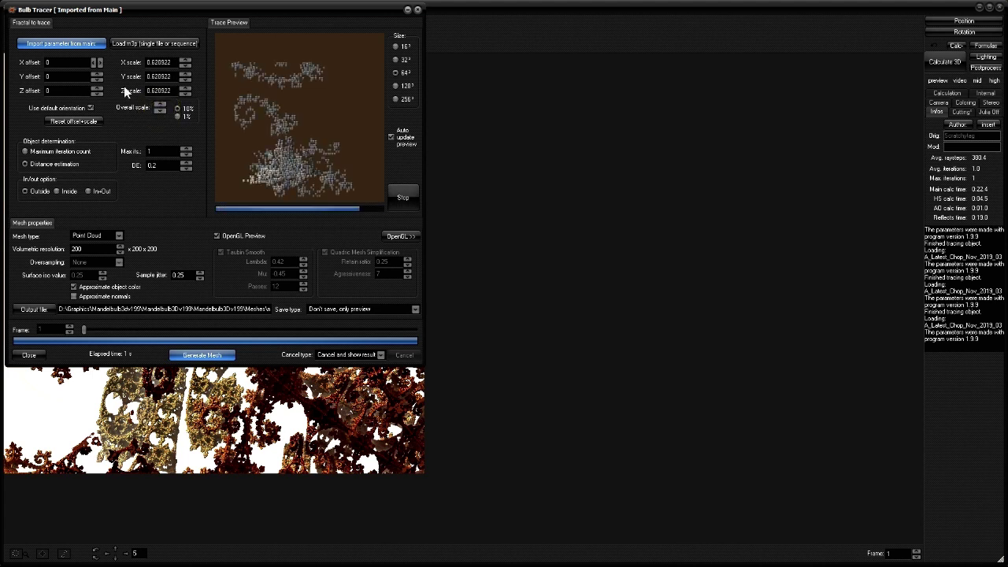
# Step: Shift the traced fractal to an X offset of -0.00428231 and a Y offset of 0.00802934
pyautogui.click(98, 63)
pyautogui.click(98, 63)
pyautogui.click(98, 63)
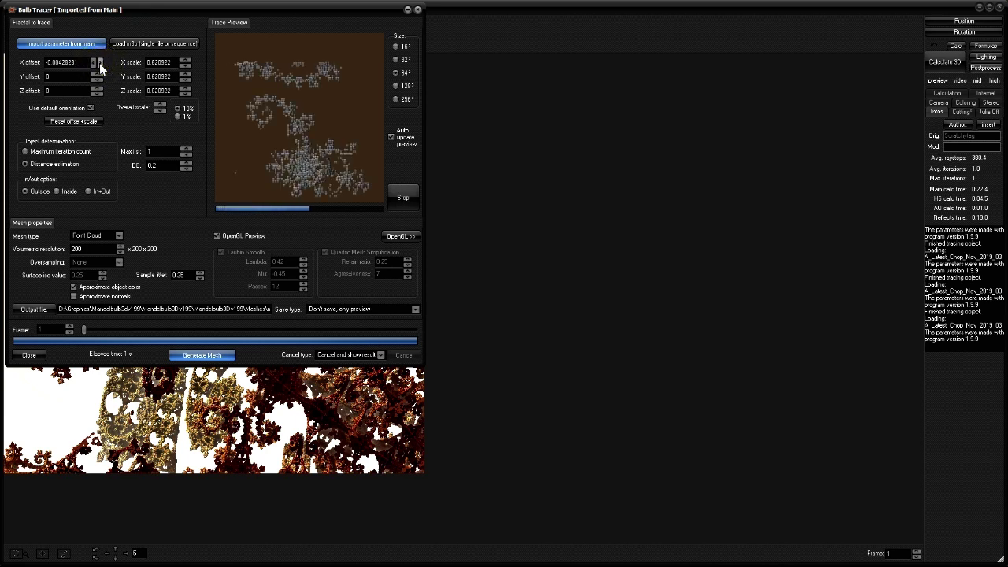
pyautogui.click(97, 73)
pyautogui.click(98, 73)
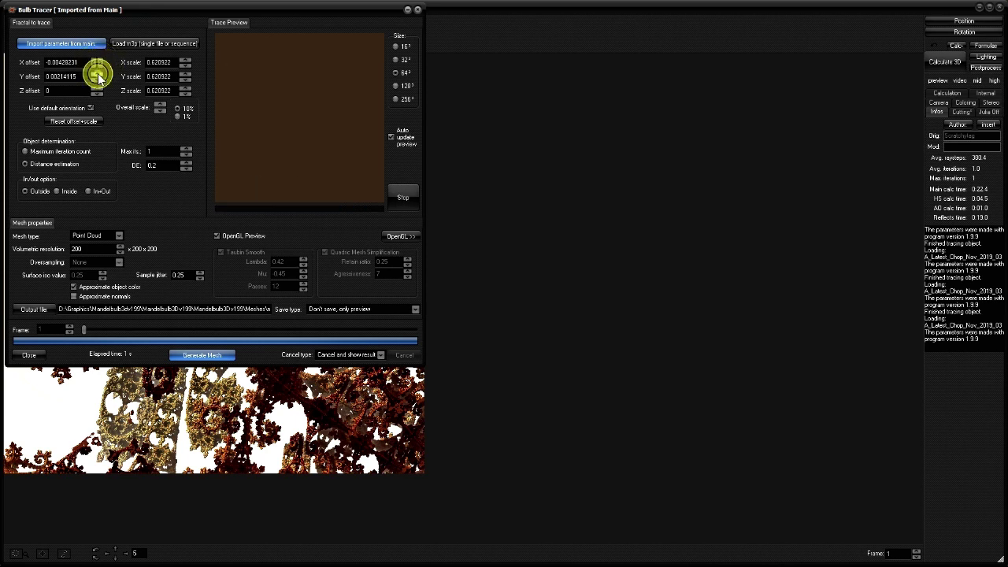
pyautogui.click(97, 74)
pyautogui.click(97, 74)
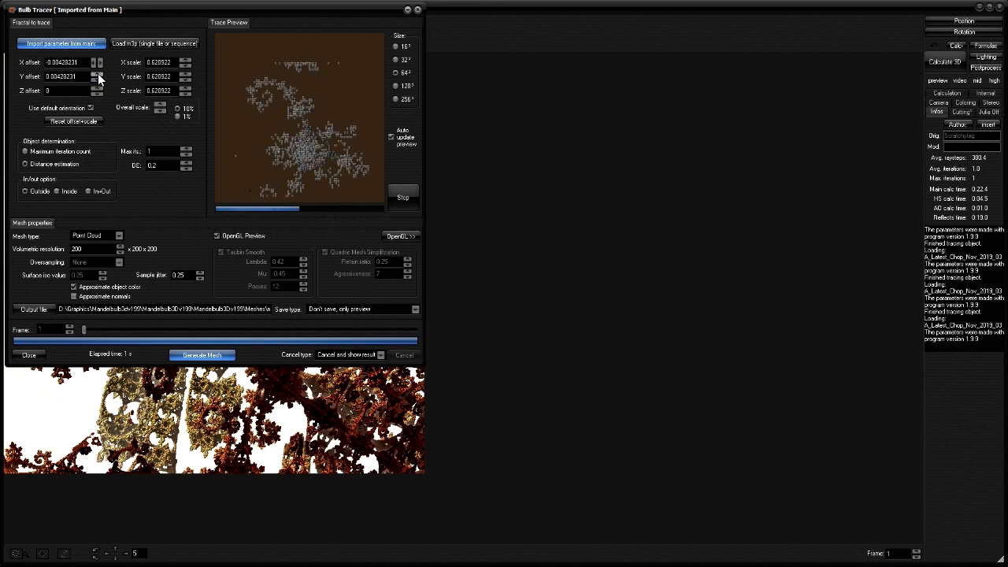
pyautogui.click(98, 74)
# Step: Generate a preview-only point cloud of the offset fractal and inspect its colors and shape from several angles
pyautogui.click(202, 354)
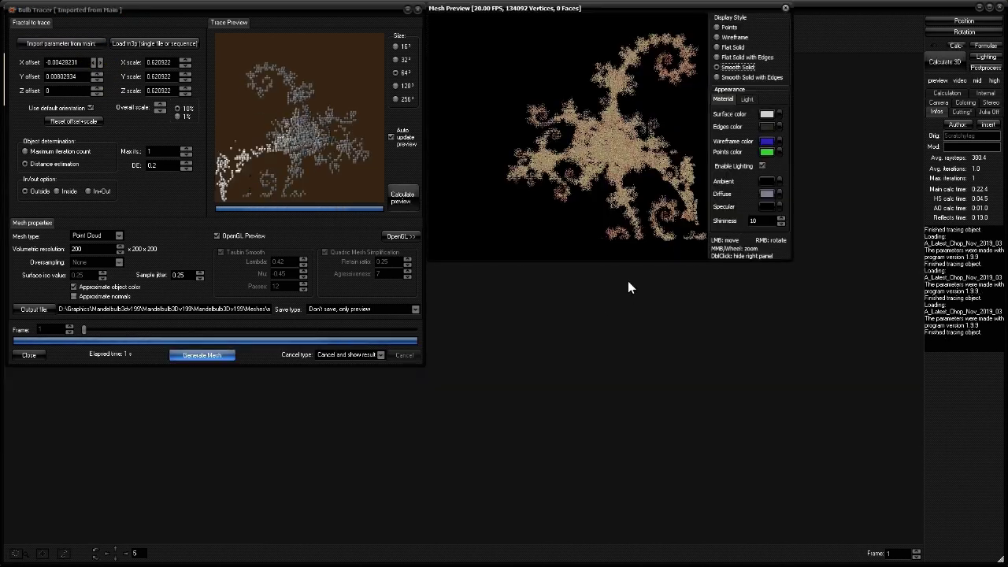
pyautogui.moveTo(641, 127); pyautogui.dragTo(616, 119)
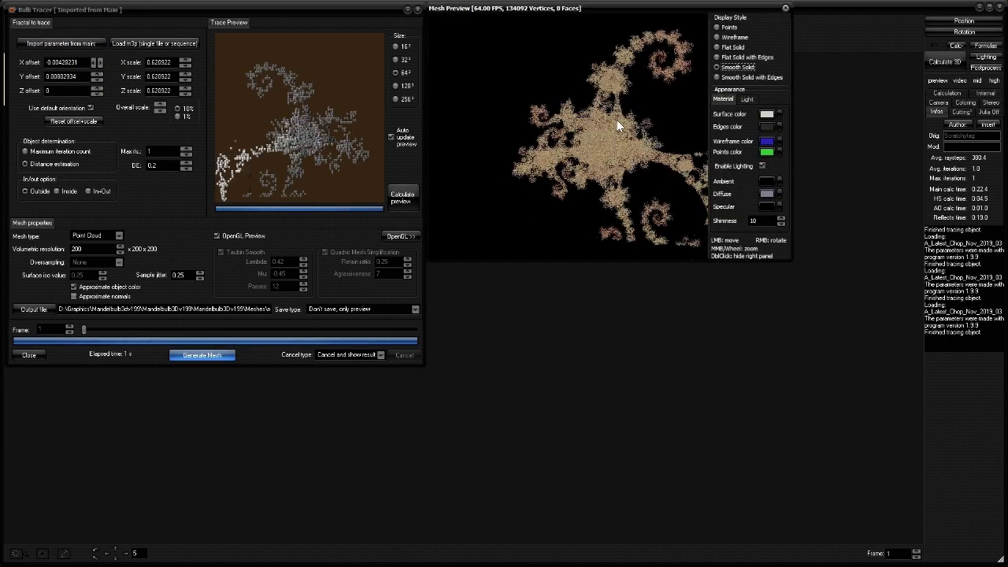
pyautogui.moveTo(617, 119); pyautogui.dragTo(585, 120, button='right')
pyautogui.moveTo(666, 84); pyautogui.dragTo(572, 135, button='right')
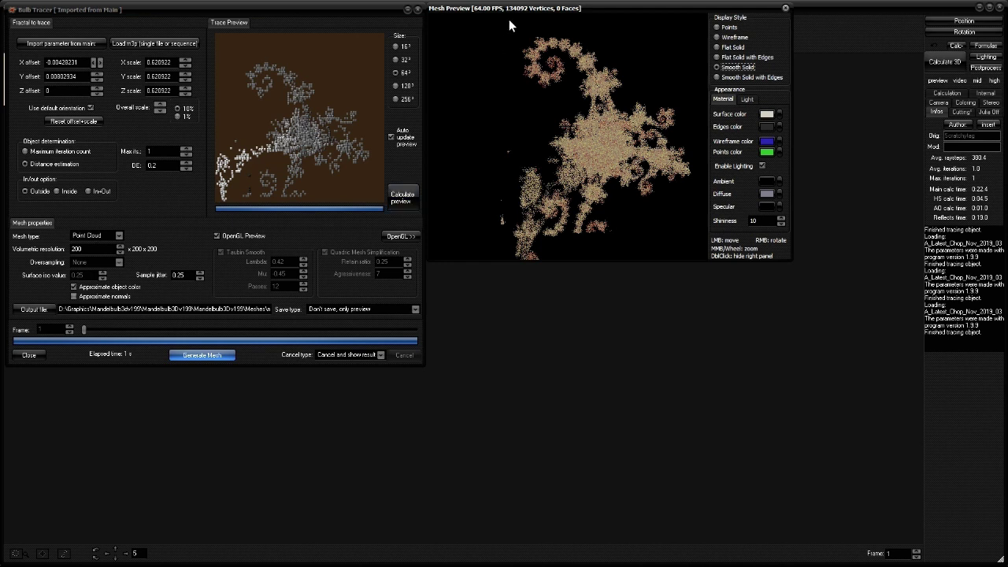
# Step: Set the point cloud's volumetric resolution to 300 and its save type to Mesh as PLY
pyautogui.click(86, 248)
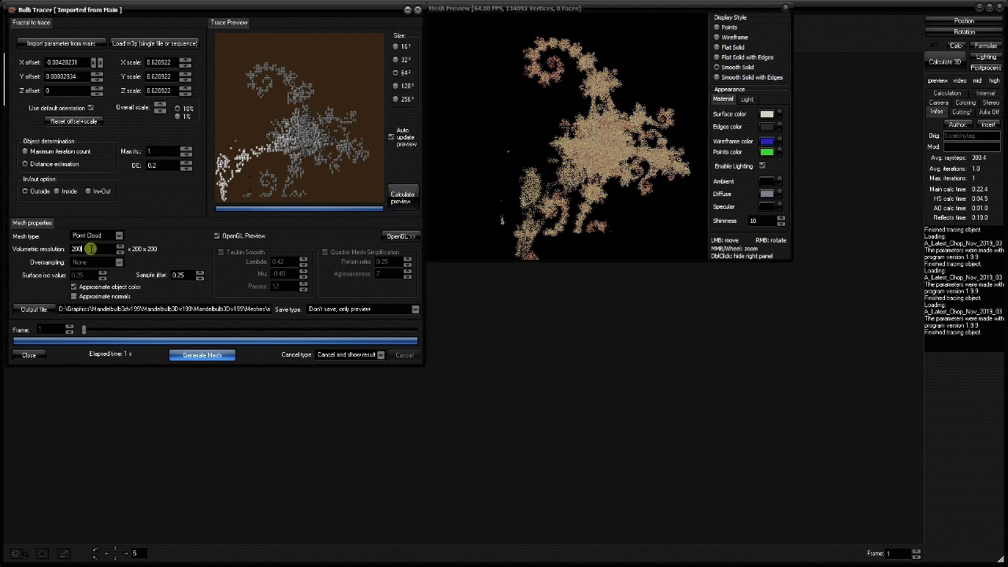
pyautogui.press('BackSpace')
pyautogui.press('BackSpace')
pyautogui.press('BackSpace')
pyautogui.write('300')
pyautogui.click(415, 307)
pyautogui.click(333, 321)
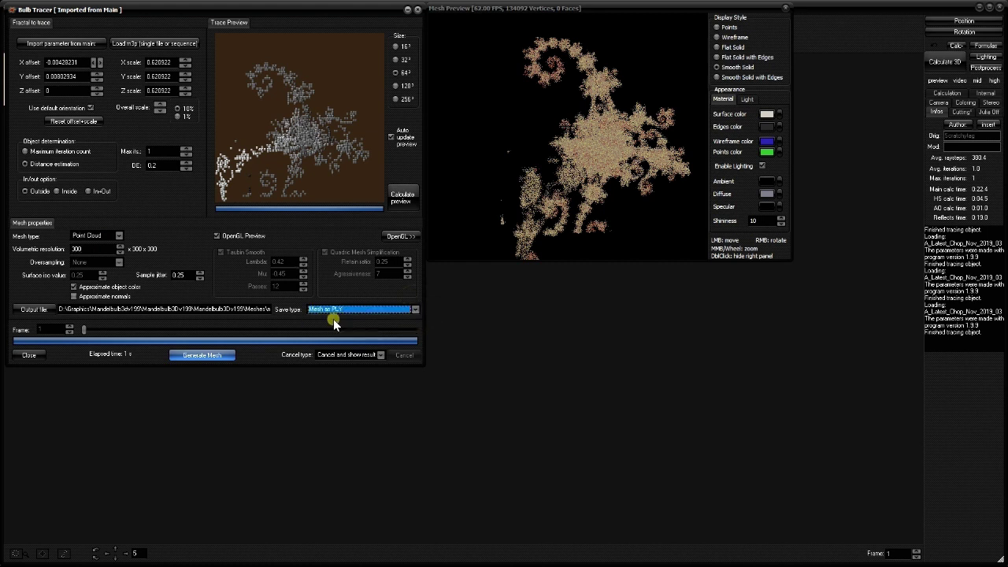
# Step: Name the output file Drag in the Meshes folder, generate the point cloud, and check the result from another angle
pyautogui.click(34, 309)
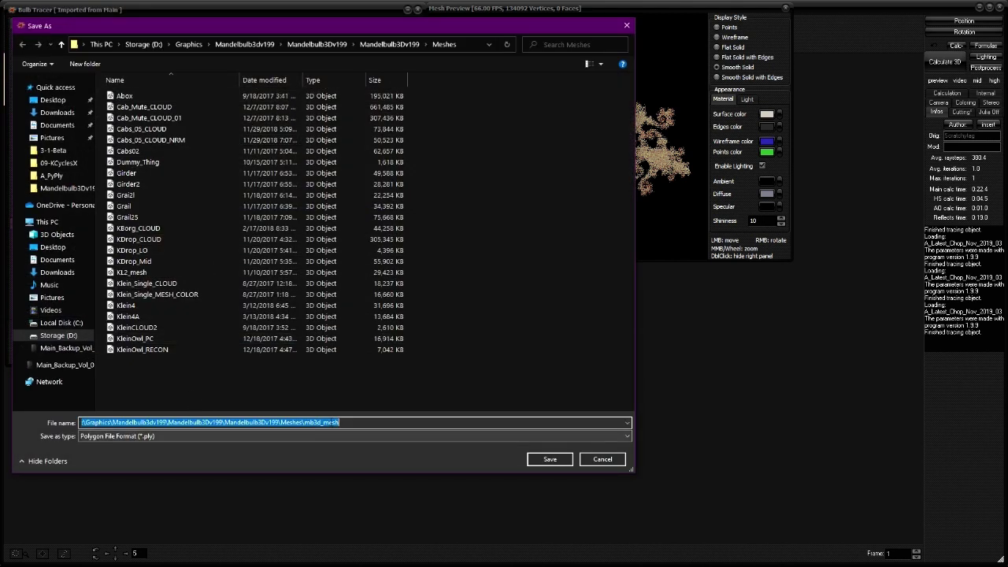
pyautogui.write('Drag')
pyautogui.press('Return')
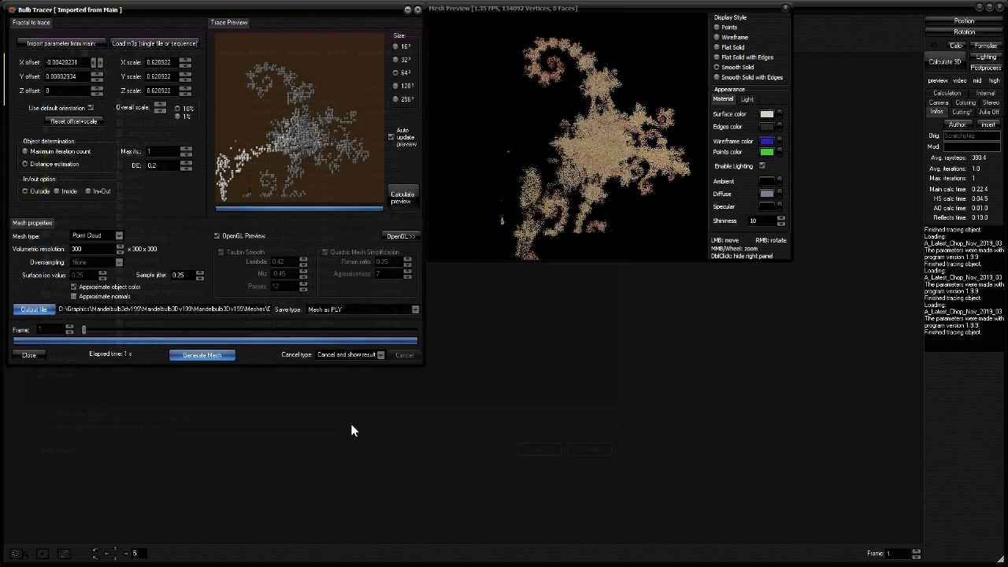
pyautogui.click(200, 355)
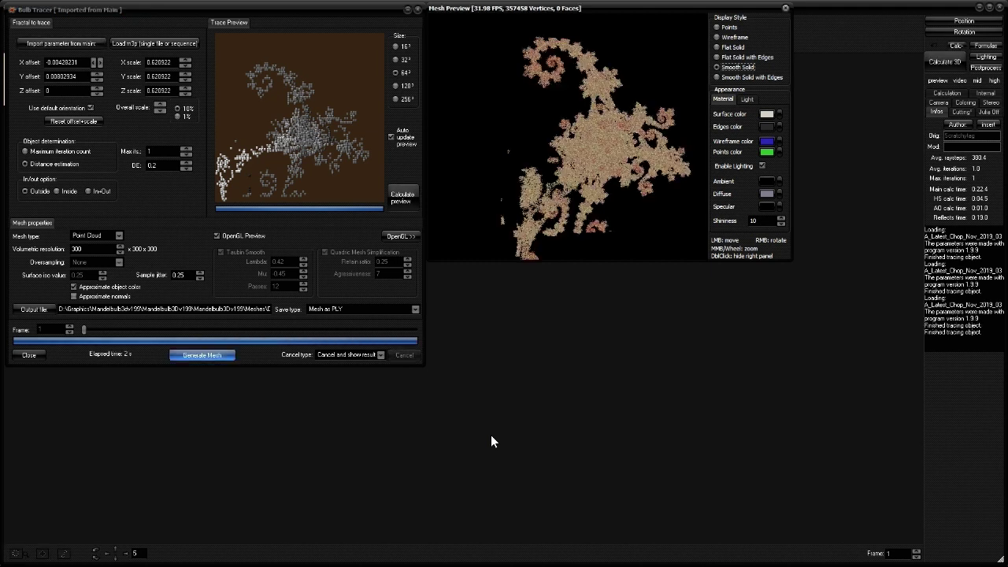
pyautogui.moveTo(628, 143); pyautogui.dragTo(540, 143, button='right')
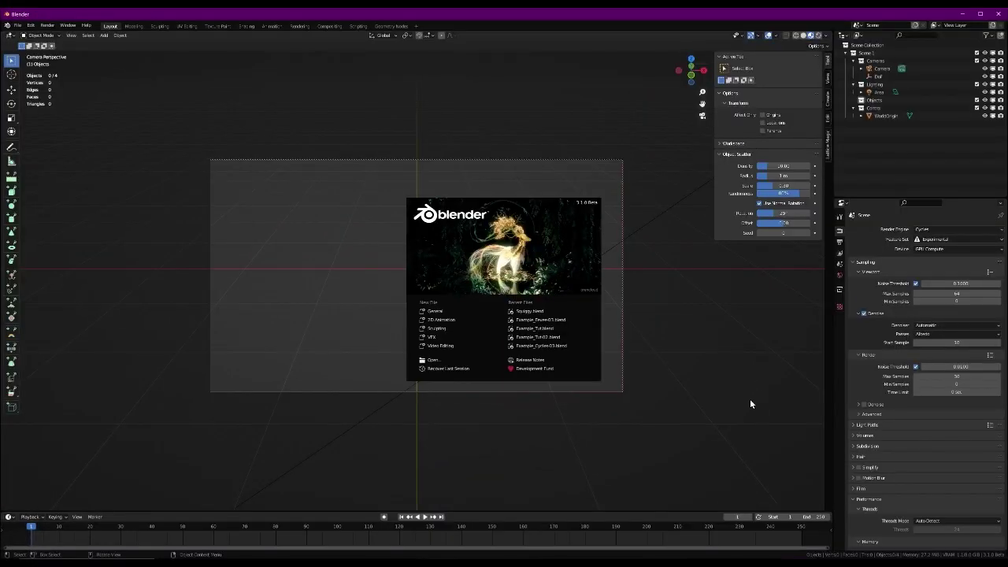
# Step: Switch to Blender and open Example_Eevee-03.blend from the 09-KCyclesX folder
pyautogui.click(17, 26)
pyautogui.click(17, 26)
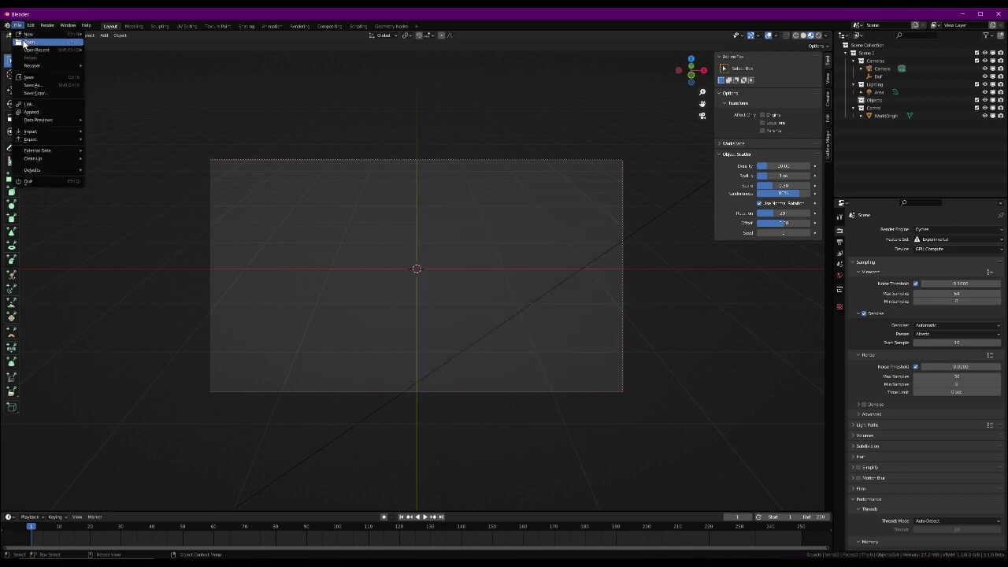
pyautogui.click(29, 42)
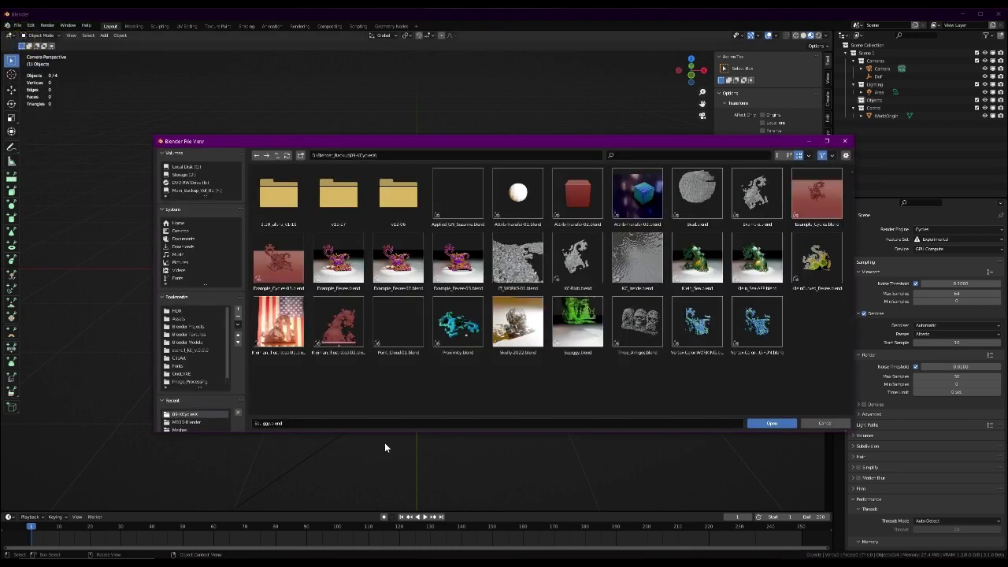
pyautogui.click(464, 264)
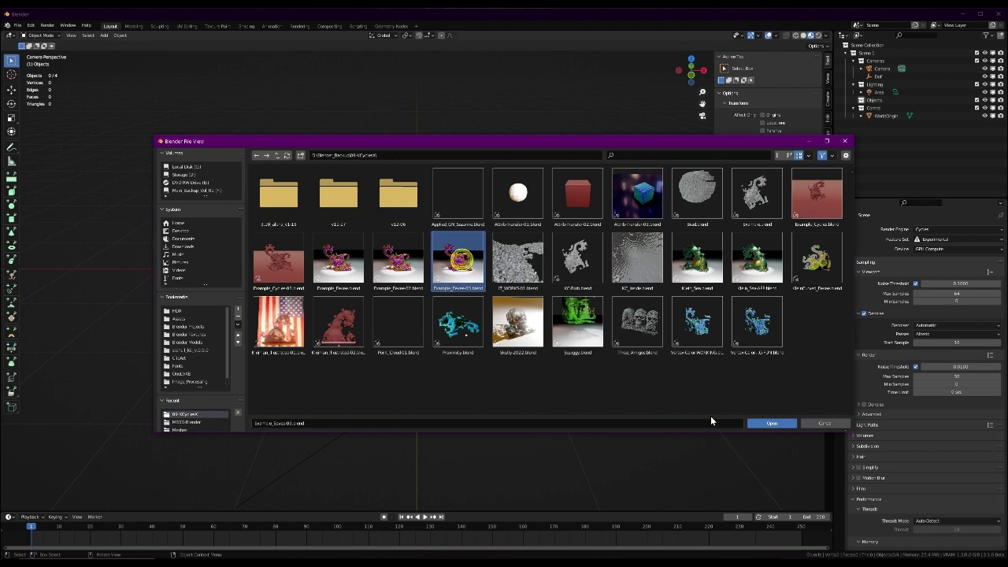
pyautogui.click(767, 423)
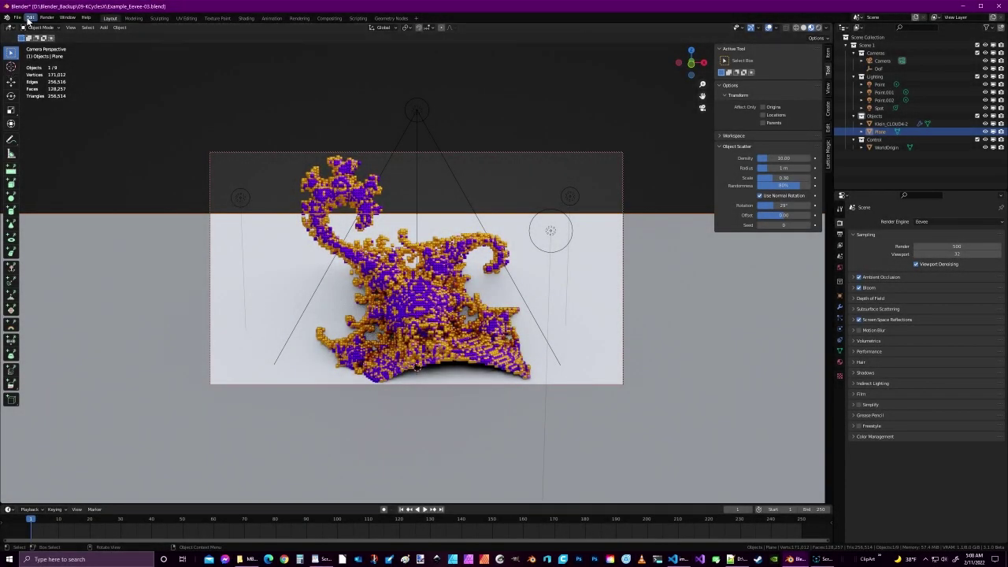
# Step: Open the add-on preferences, limit the list to enabled add-ons, and search it for "Node"
pyautogui.click(30, 17)
pyautogui.click(48, 129)
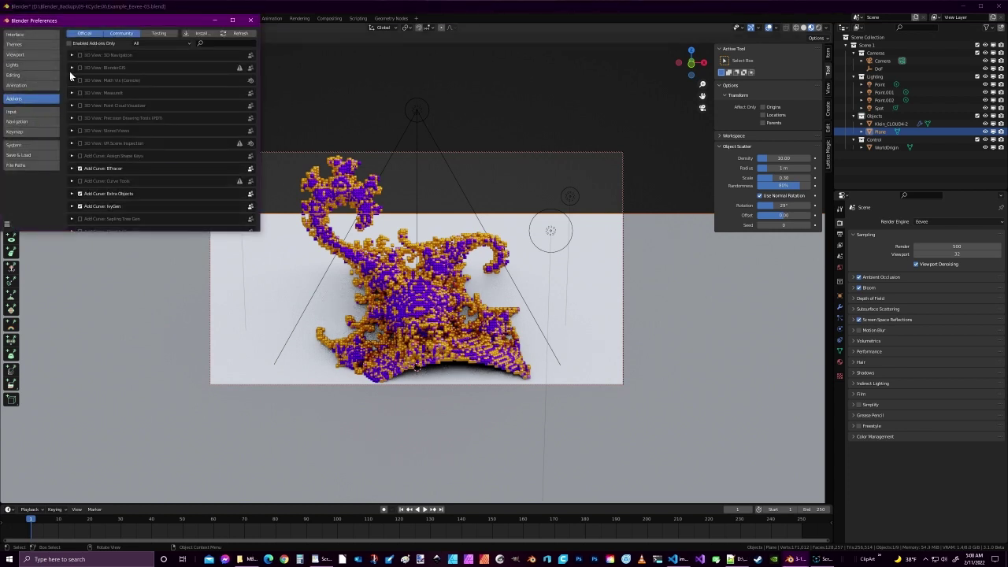
pyautogui.click(69, 42)
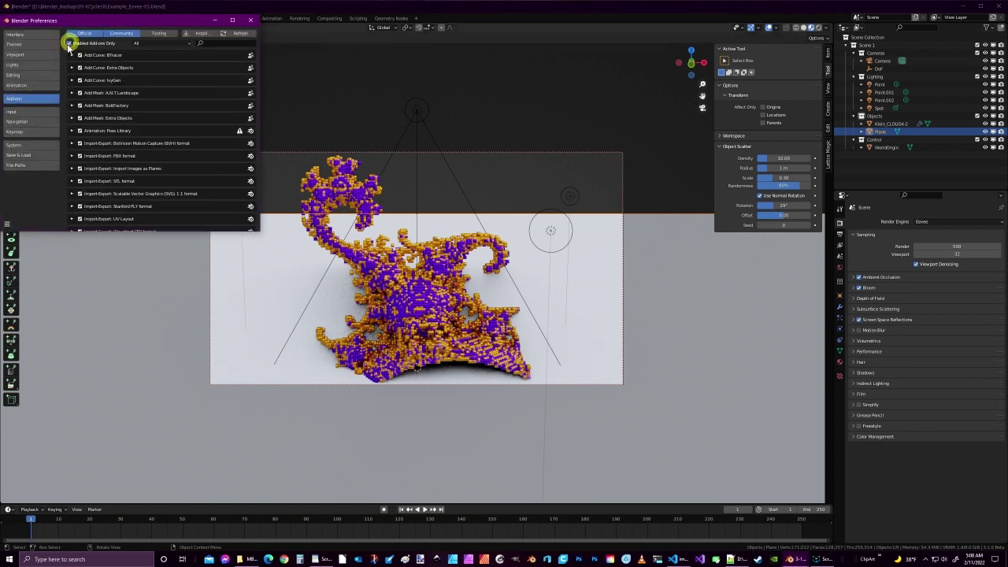
pyautogui.click(226, 44)
pyautogui.write('Node')
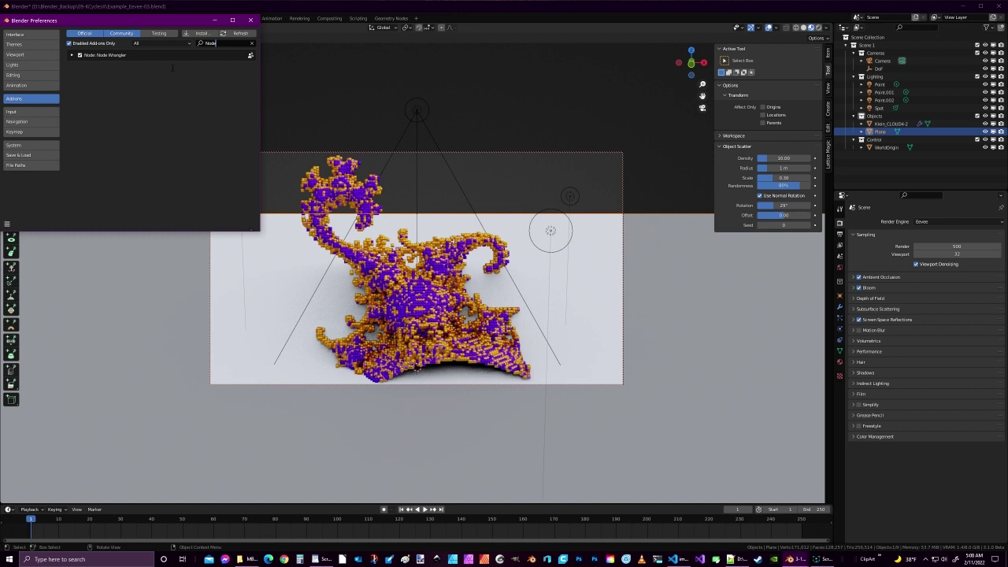
# Step: List all add-ons instead of only enabled ones, search for "Node", and enable the Node Wrangler add-on
pyautogui.hotkey('ctrl', 'BackSpace')
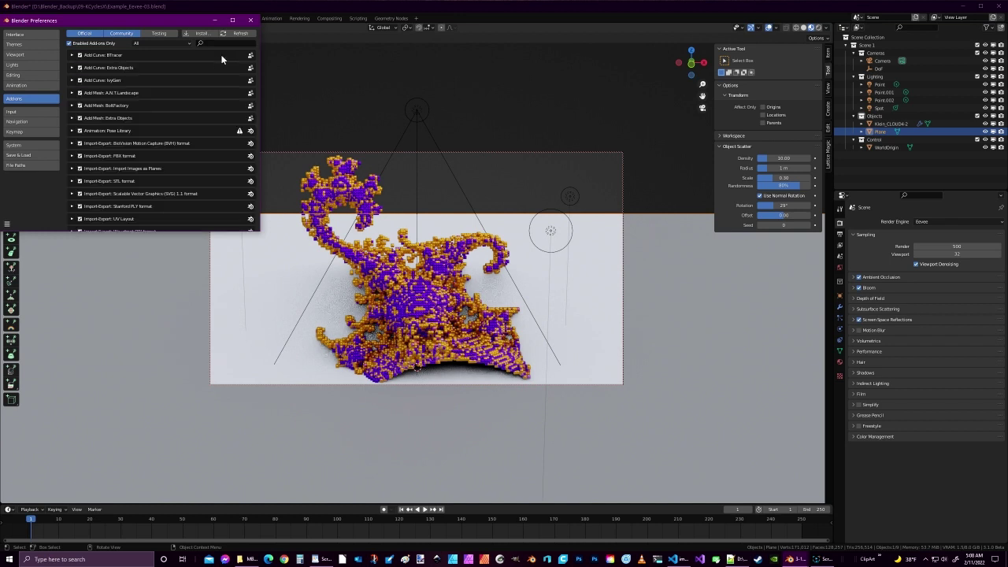
pyautogui.click(71, 44)
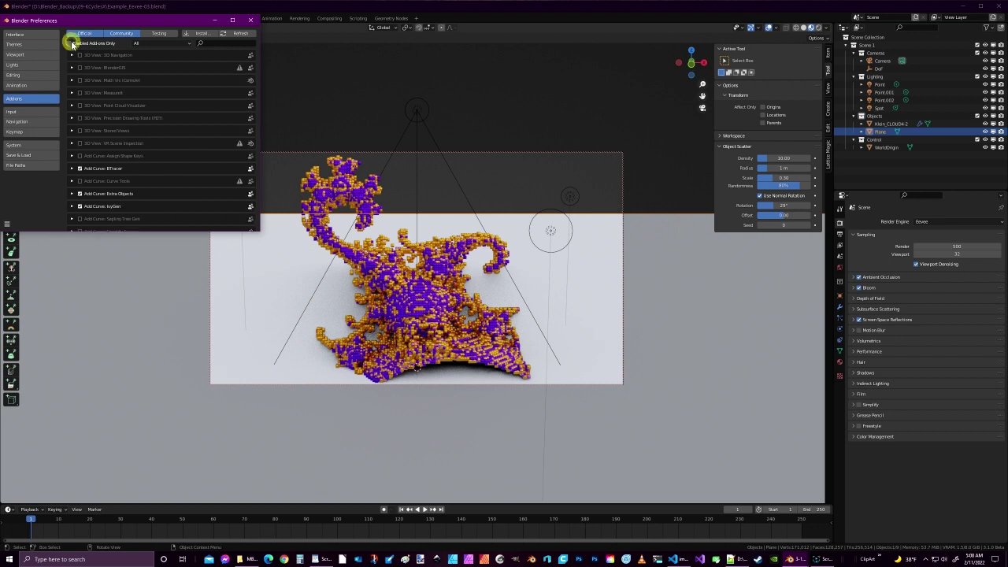
pyautogui.click(224, 44)
pyautogui.write('Node')
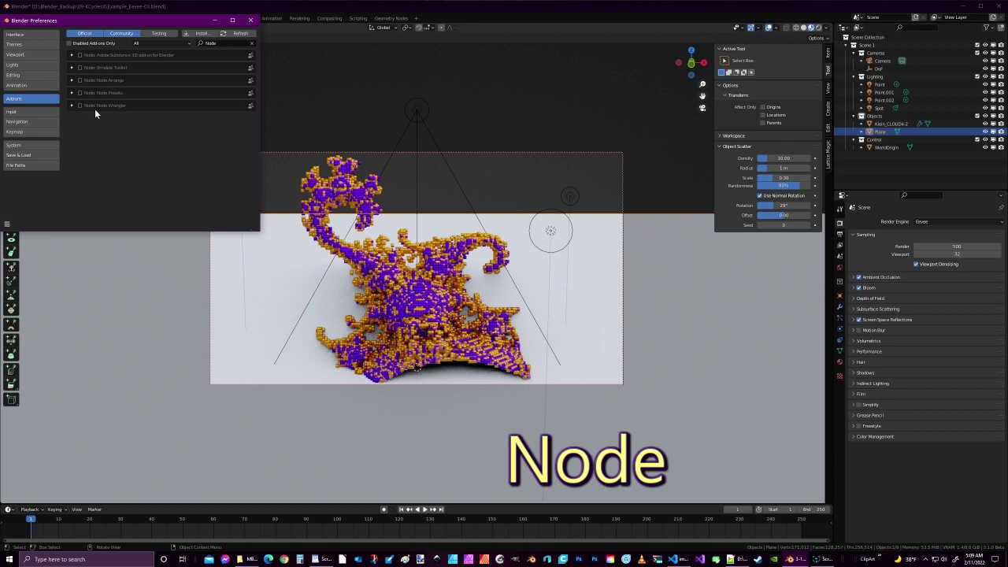
pyautogui.click(79, 105)
pyautogui.click(422, 161)
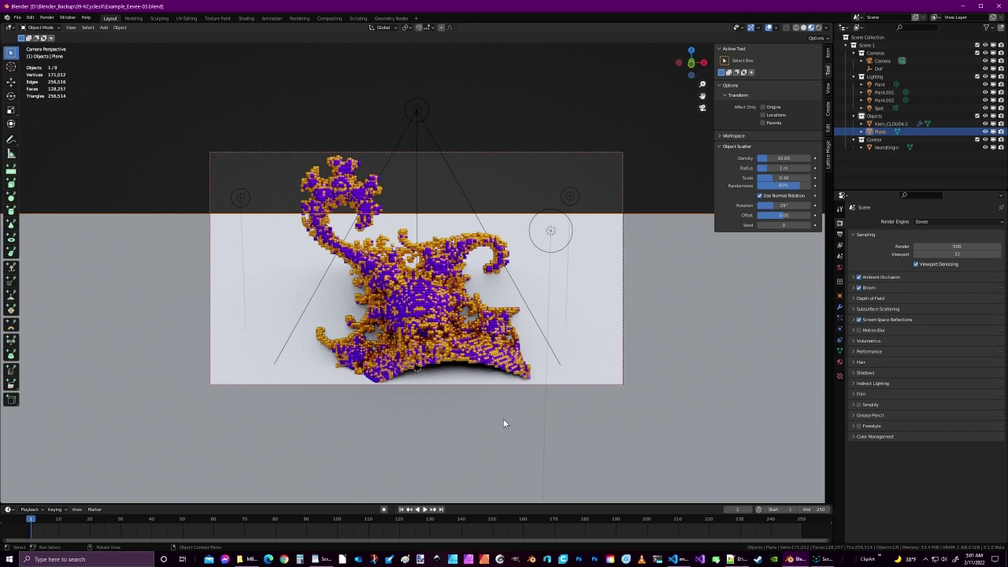
# Step: Inspect the scene layout from outside the camera and compare it with the camera view
pyautogui.press('KP_0')
pyautogui.scroll(-6, 460, 268)
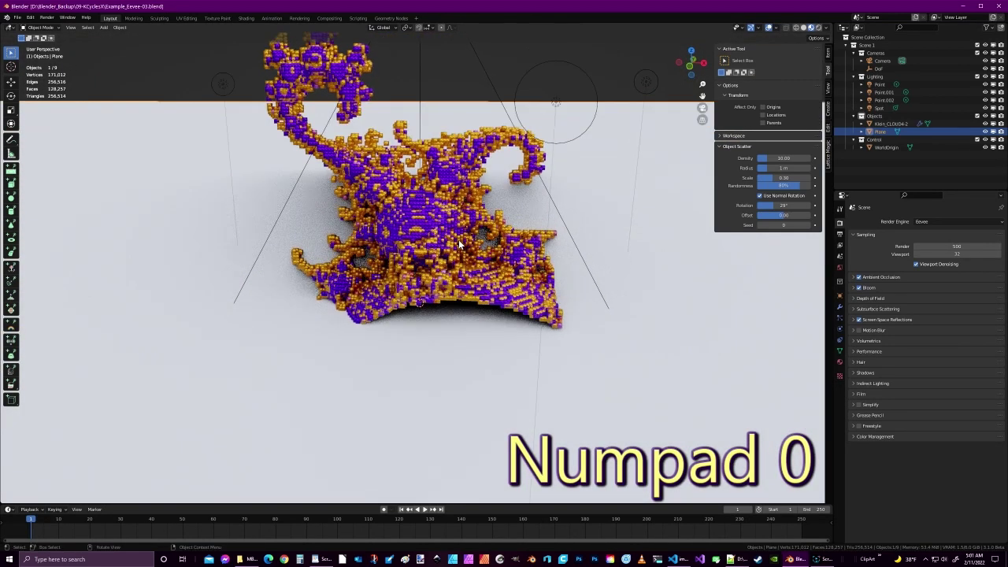
pyautogui.moveTo(461, 244); pyautogui.dragTo(611, 278, button='middle')
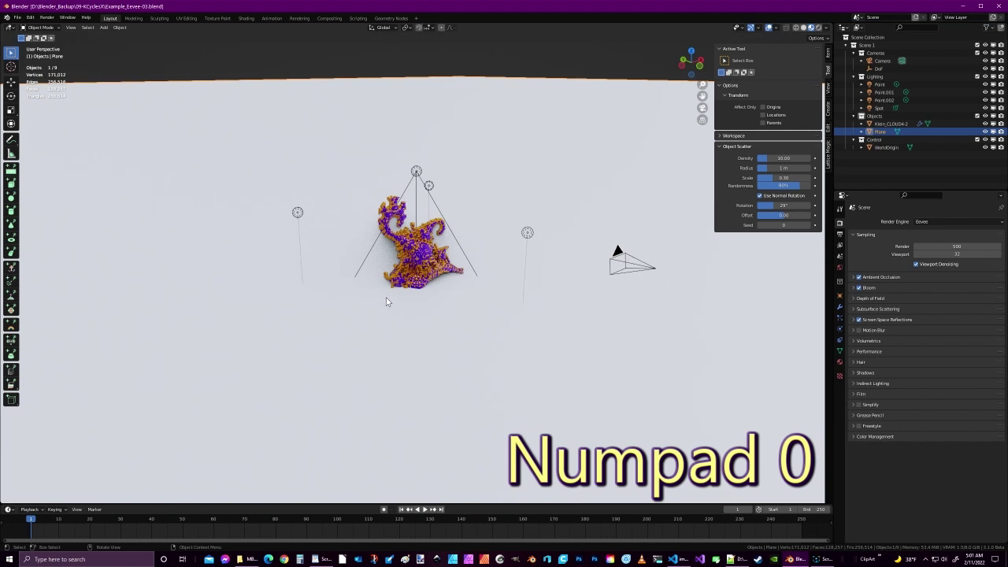
pyautogui.moveTo(482, 343); pyautogui.dragTo(429, 342, button='middle')
pyautogui.press('KP_0')
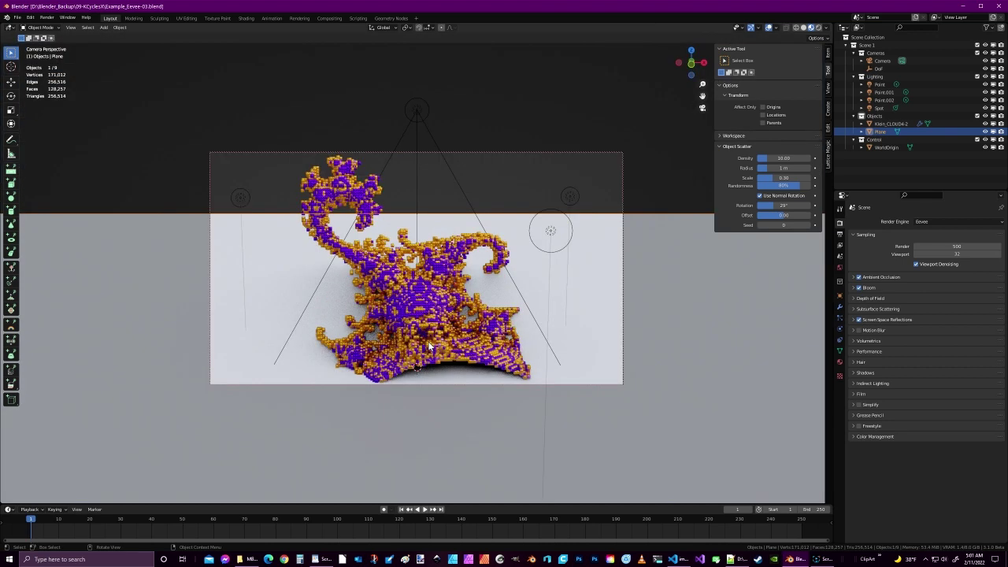
pyautogui.press('KP_0')
pyautogui.press('KP_0')
pyautogui.press('KP_0')
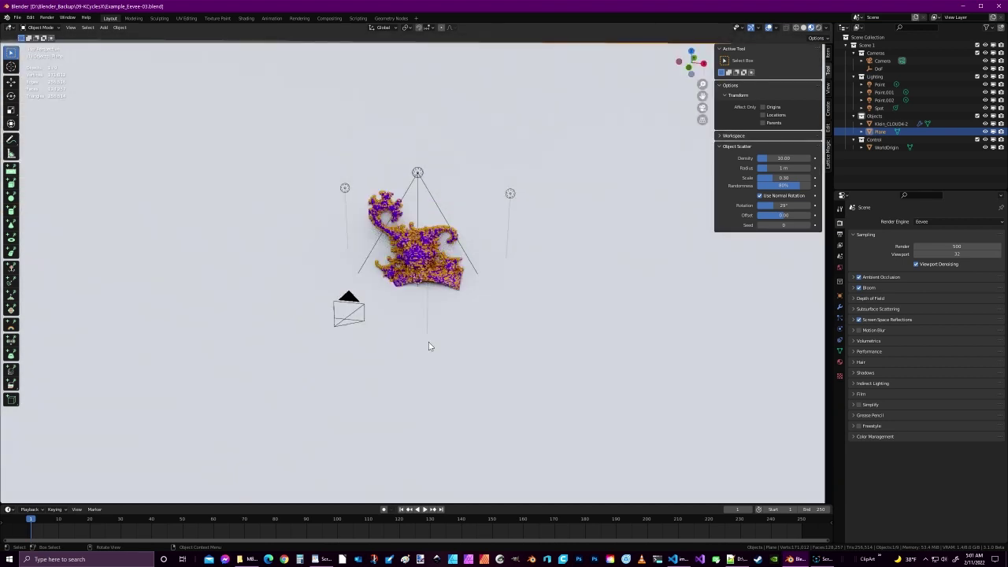
pyautogui.press('KP_0')
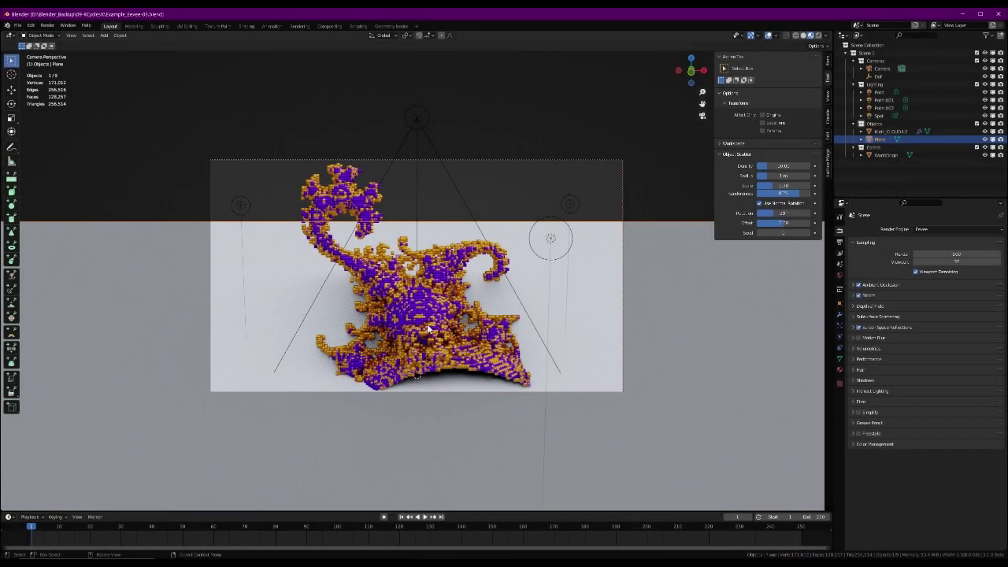
# Step: Delete the existing Klein_CLOUD4-2 fractal object and hide the Plane
pyautogui.click(429, 328)
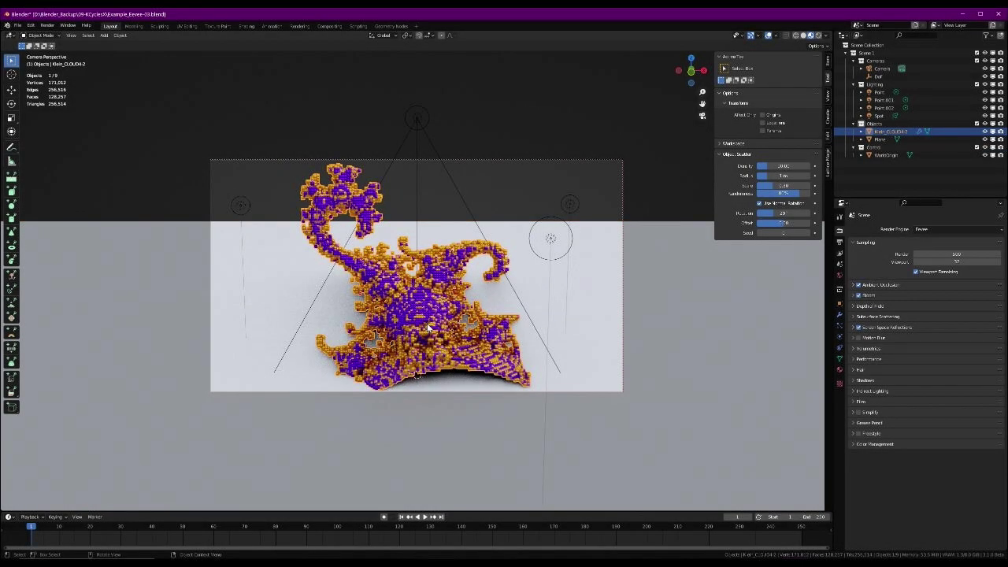
pyautogui.press('x')
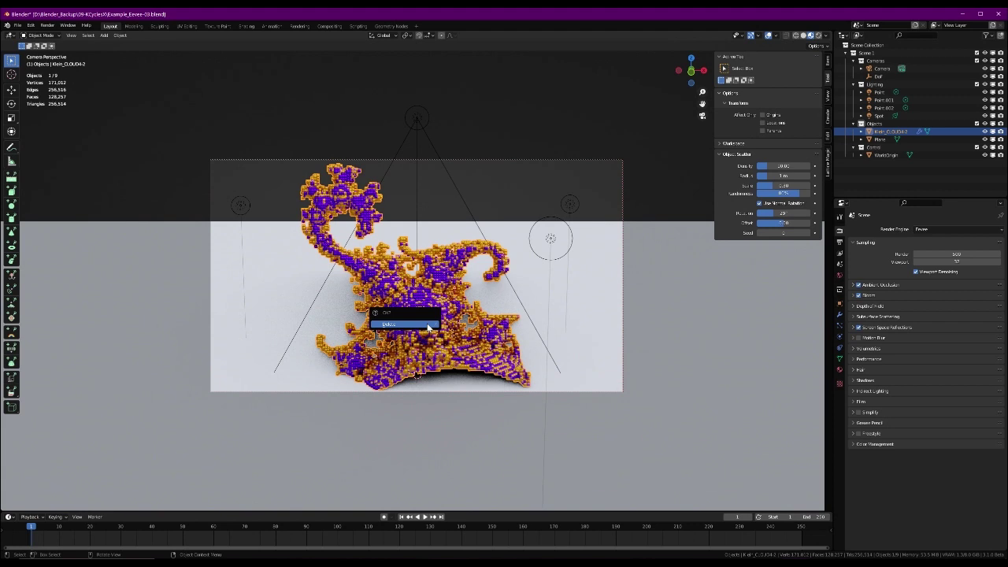
pyautogui.click(429, 325)
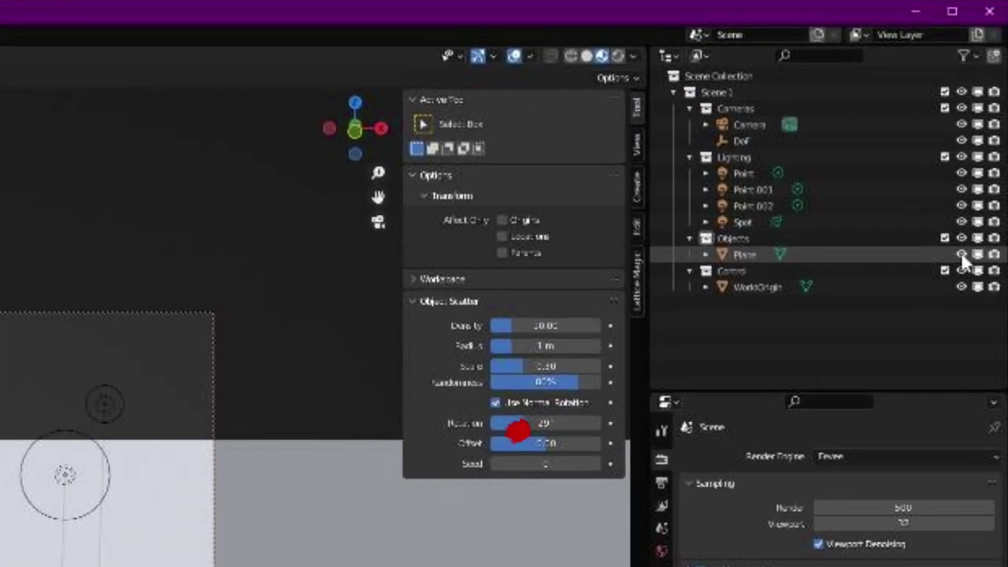
pyautogui.click(960, 254)
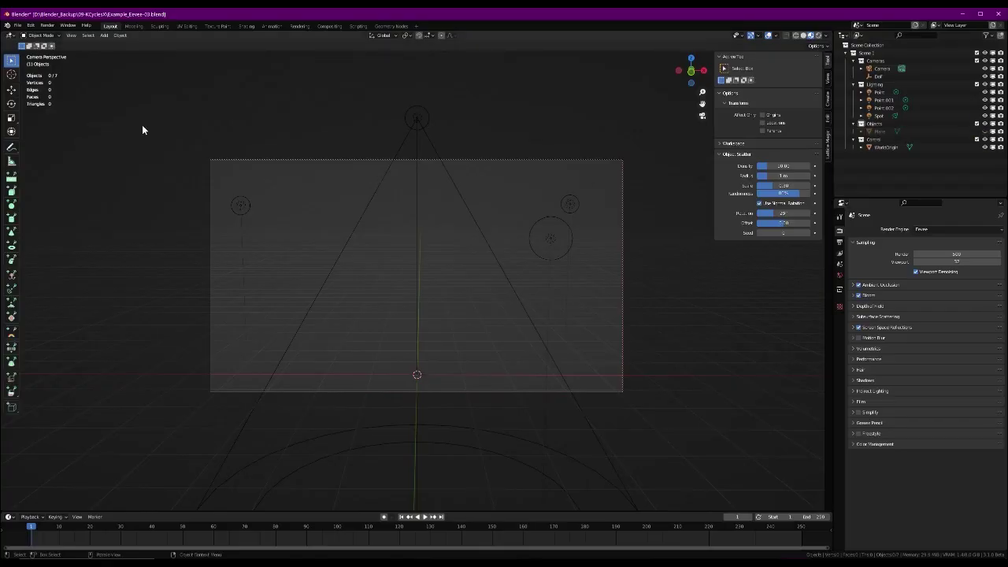
# Step: Import Dave.ply from the Meshes folder as a Stanford PLY file
pyautogui.click(17, 25)
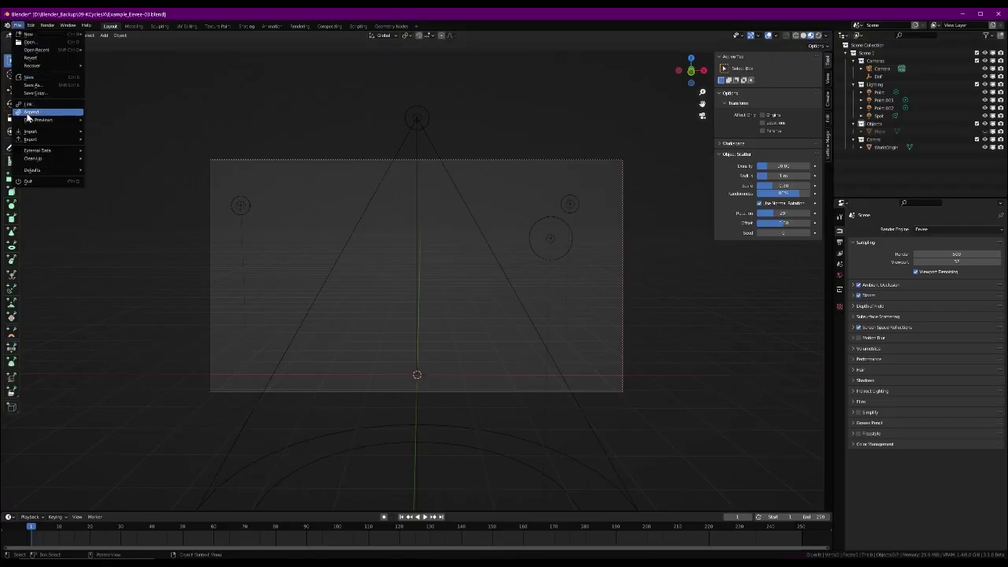
pyautogui.moveTo(30, 133)
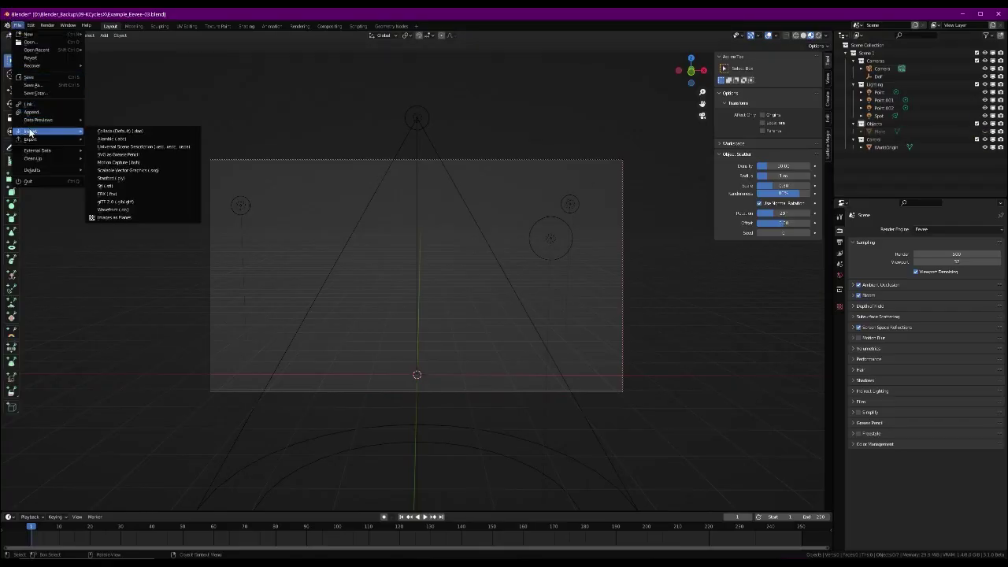
pyautogui.click(126, 179)
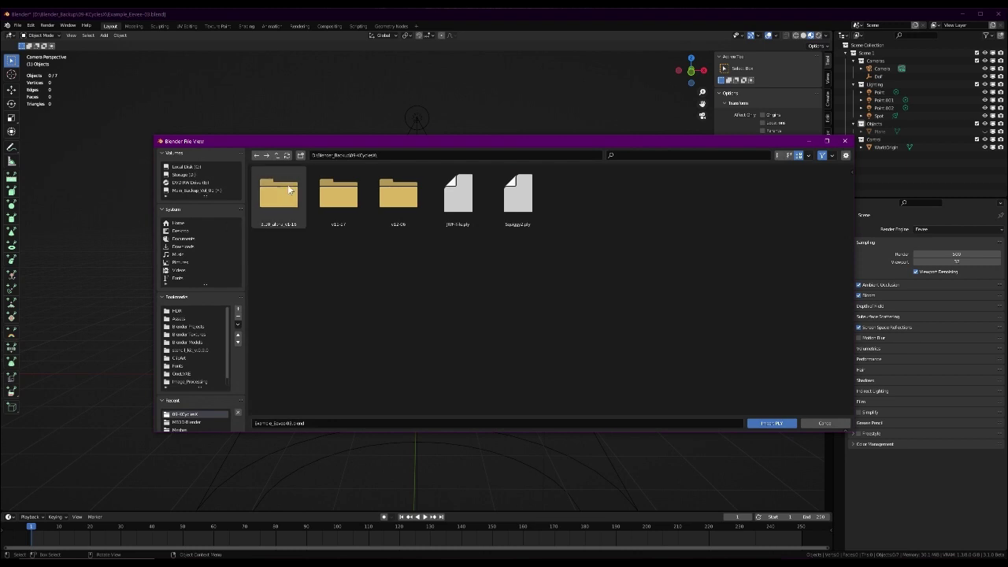
pyautogui.click(277, 154)
pyautogui.click(638, 203)
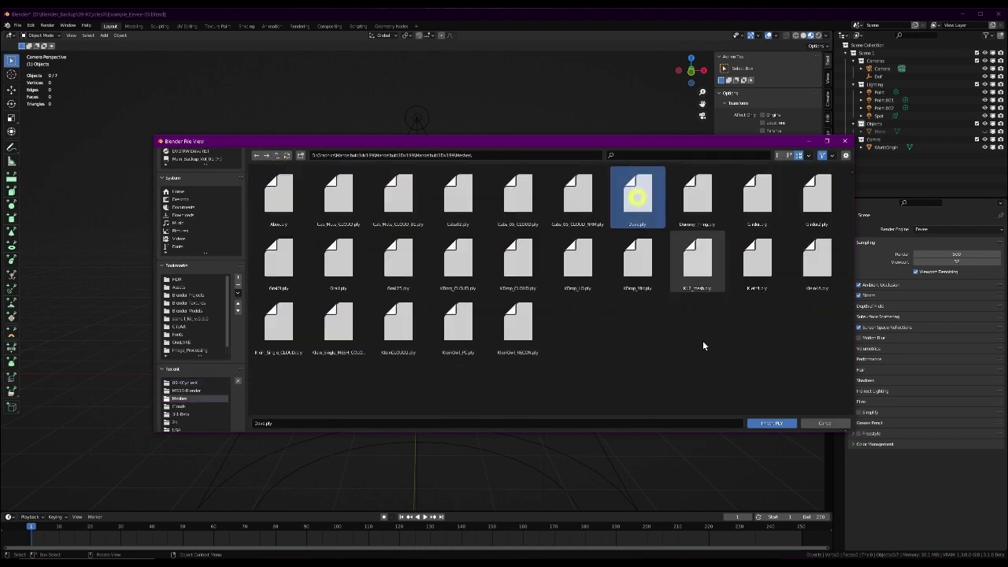
pyautogui.click(759, 424)
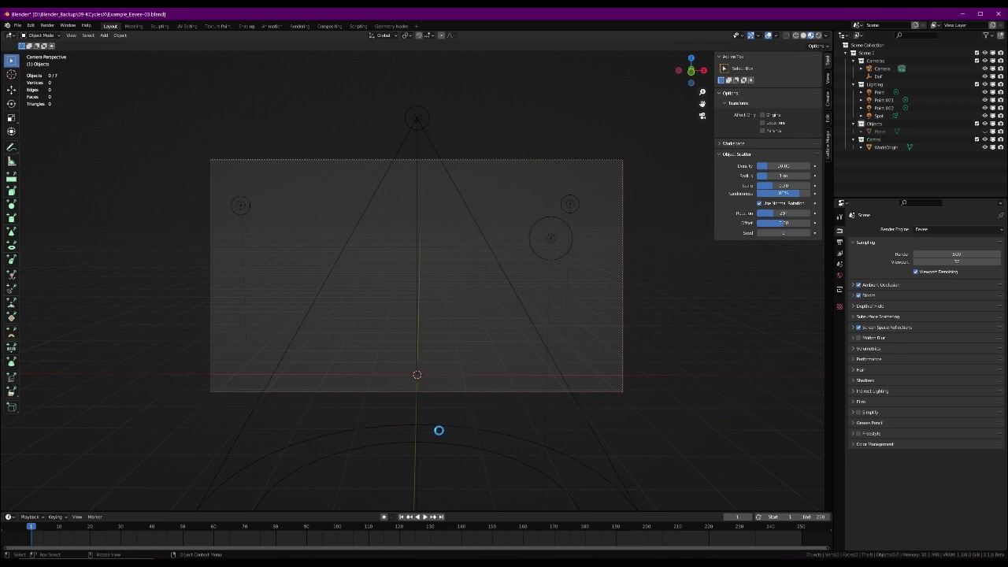
# Step: Scale the imported point cloud by a factor of 33 and rotate it 180° about the Y axis
pyautogui.press('s')
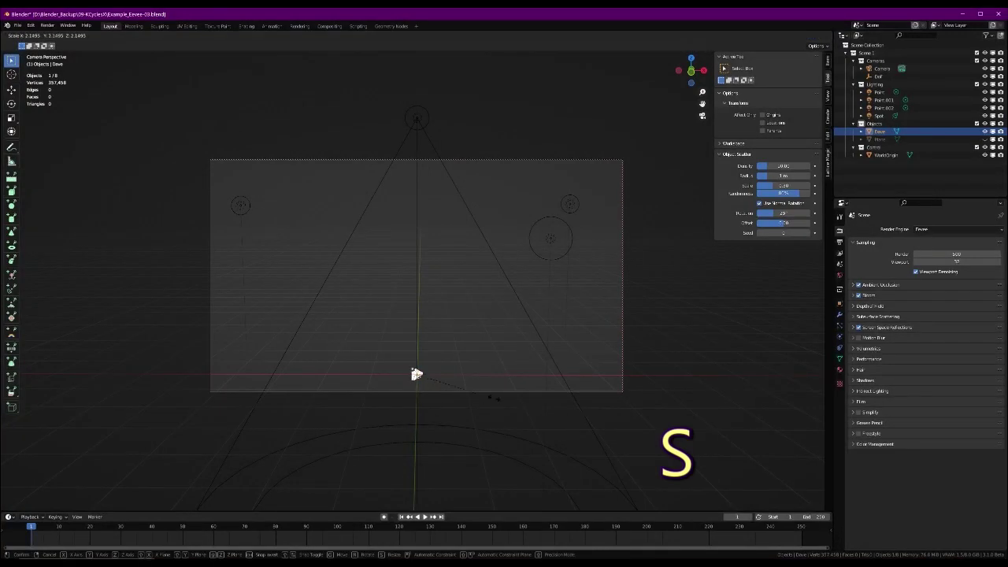
pyautogui.click(636, 366)
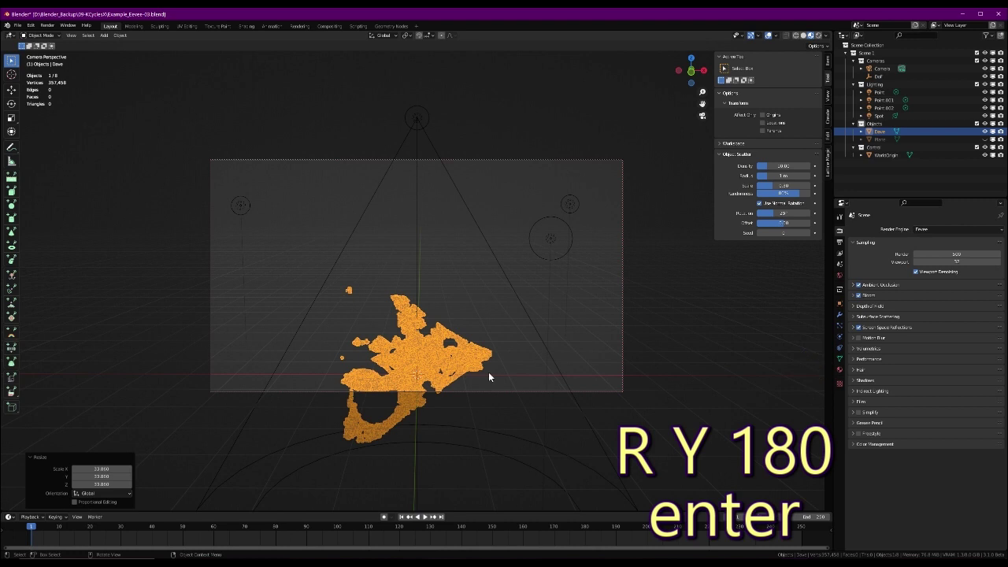
pyautogui.press('r')
pyautogui.press('y')
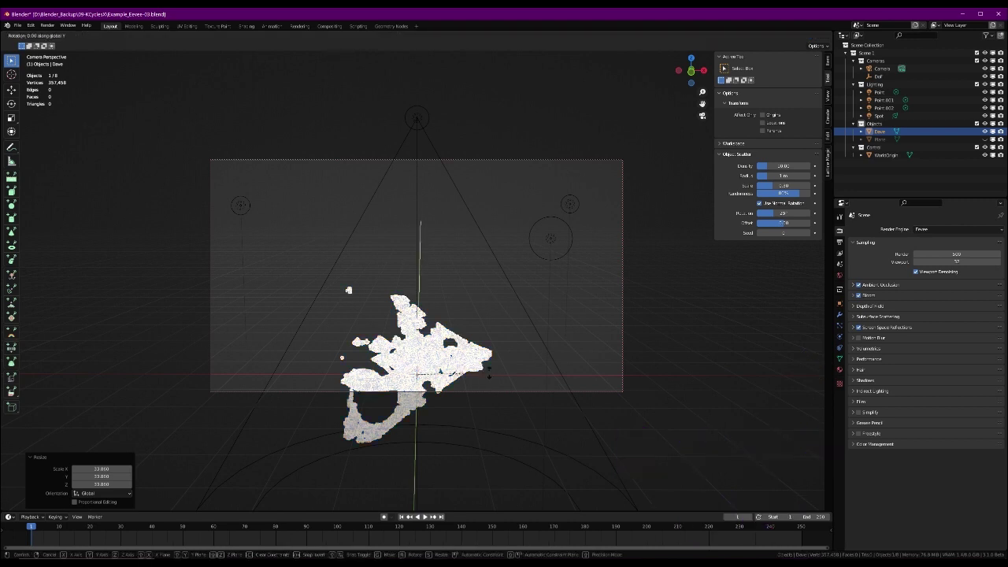
pyautogui.write('180')
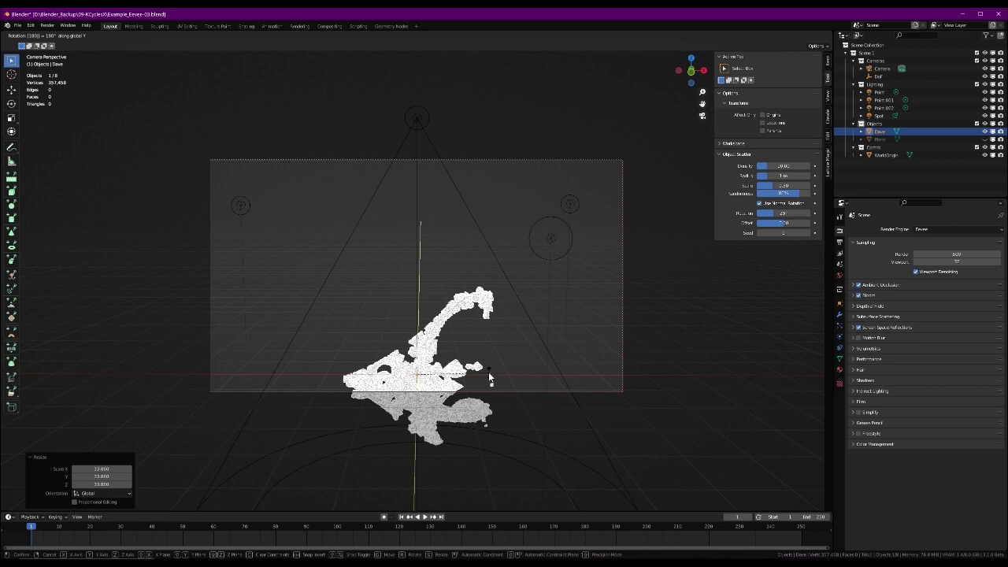
pyautogui.press('Return')
# Step: Rotate the point cloud about 52° around the Z axis and raise it along Z into the camera frame
pyautogui.press('r')
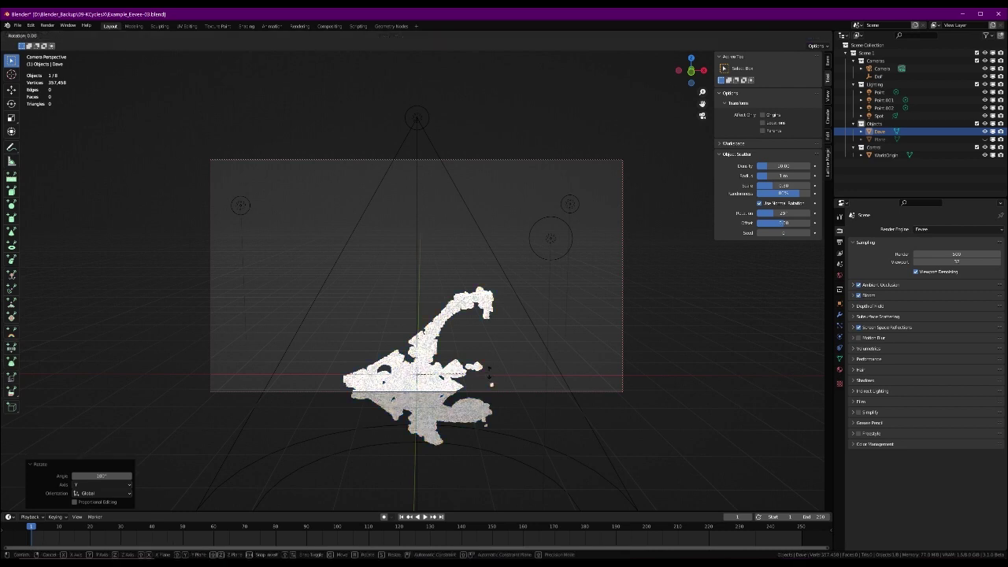
pyautogui.press('z')
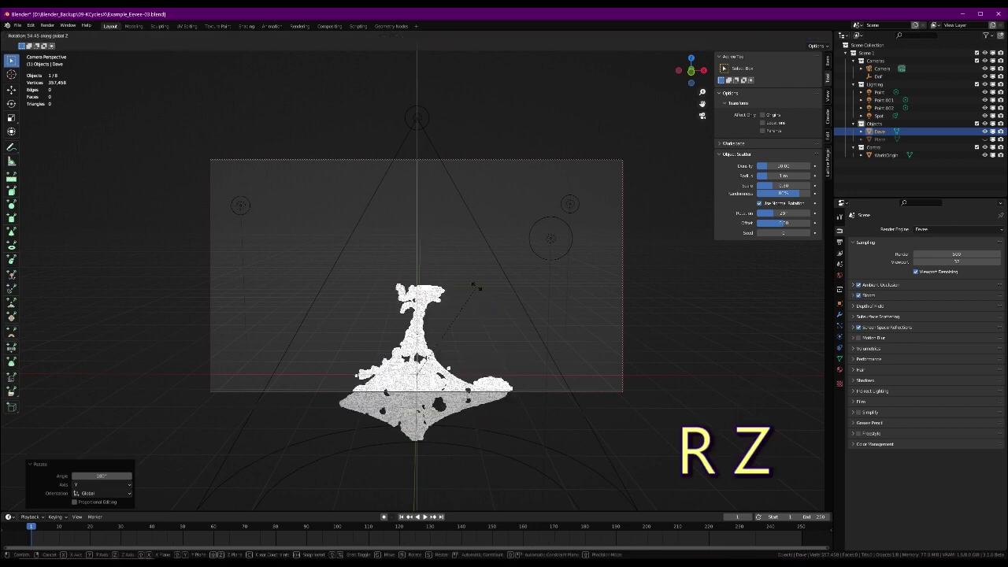
pyautogui.click(481, 286)
pyautogui.press('g')
pyautogui.press('z')
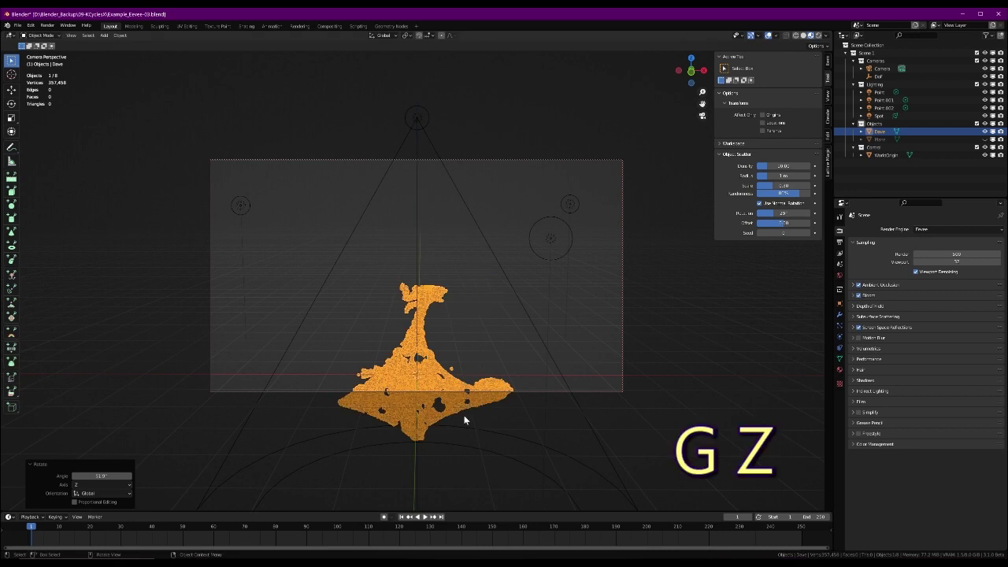
pyautogui.click(473, 315)
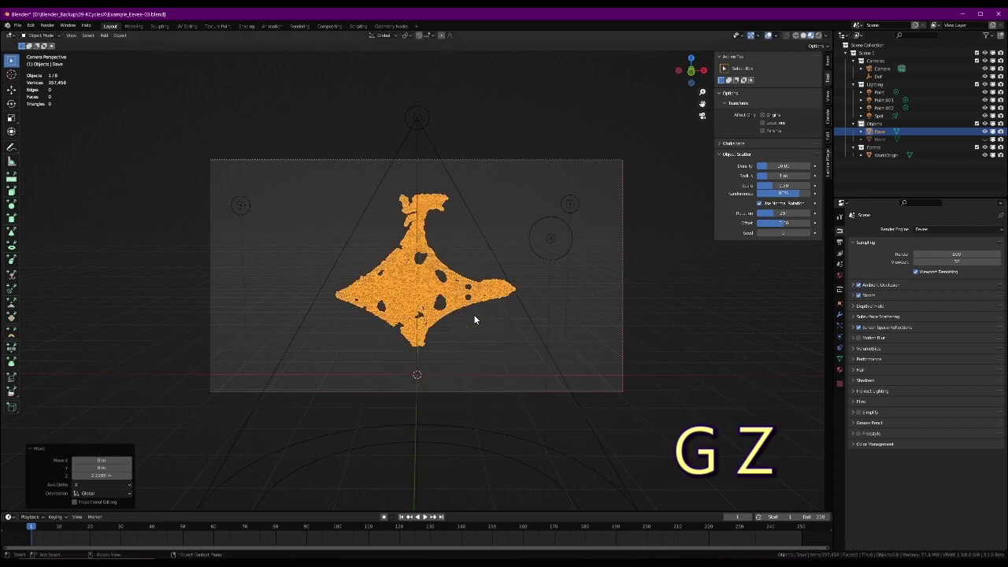
# Step: Rotate the point cloud about -104° around the X axis so its spiral side faces the camera
pyautogui.press('r')
pyautogui.press('x')
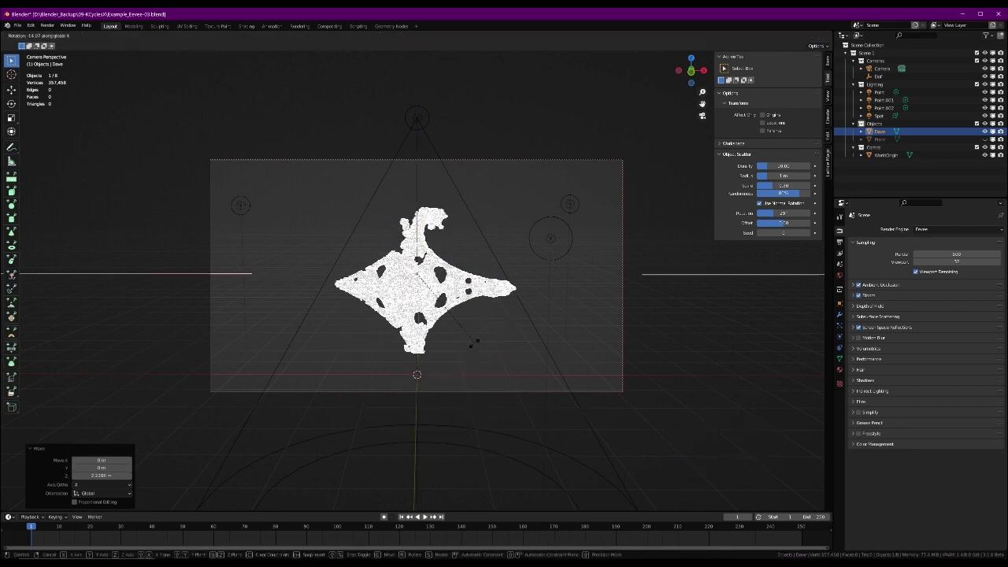
pyautogui.click(344, 334)
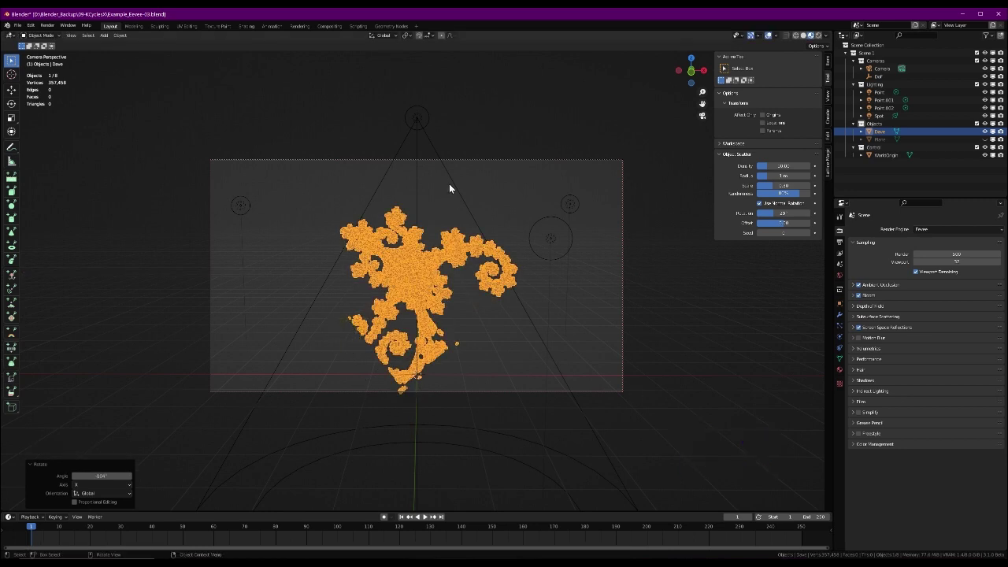
# Step: Assign the existing Verts material to the point cloud in the Shading workspace
pyautogui.click(245, 26)
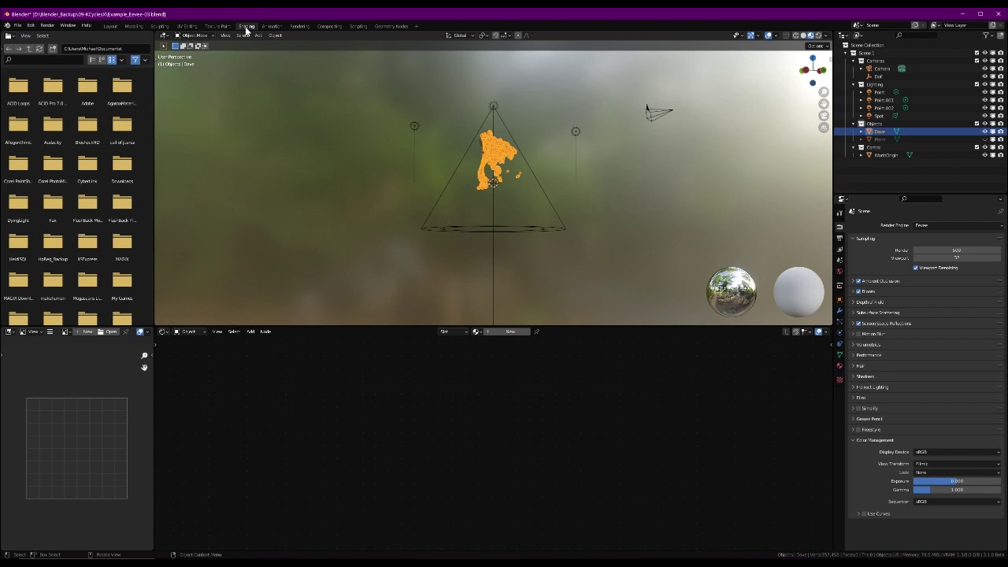
pyautogui.click(475, 332)
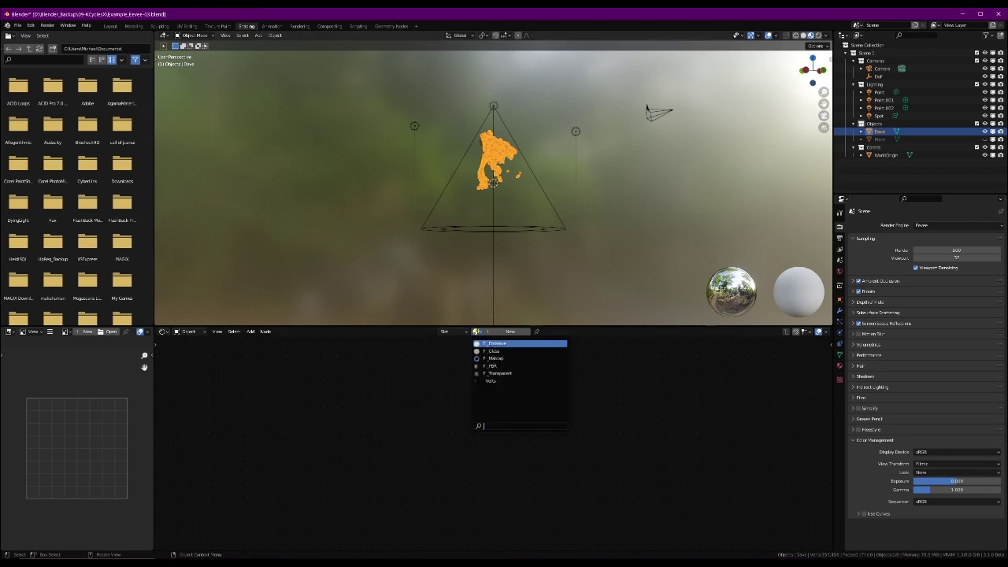
pyautogui.click(491, 382)
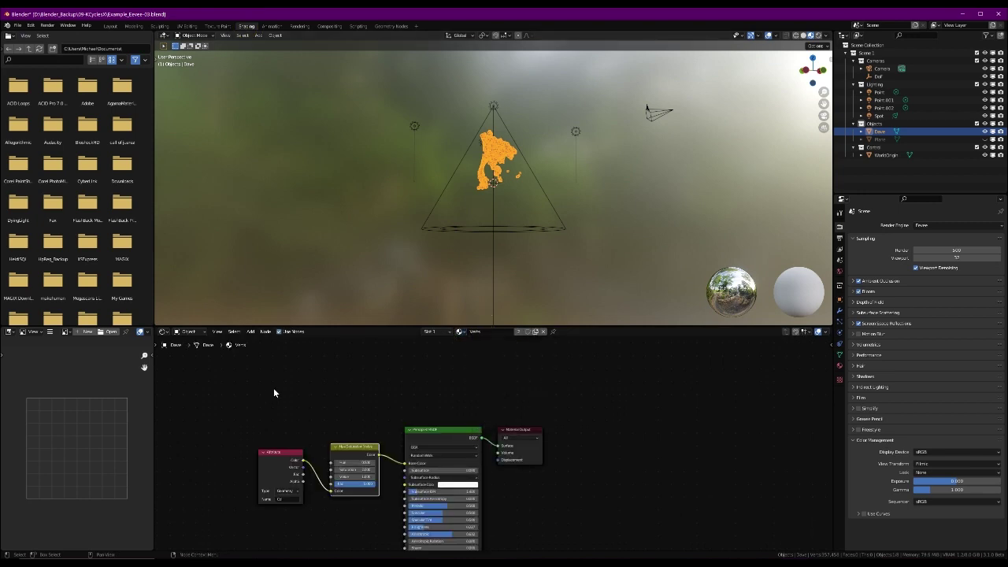
# Step: Add a geometry nodes setup to the point cloud and assign it the existing Geometry Nodes.001 node tree
pyautogui.click(394, 26)
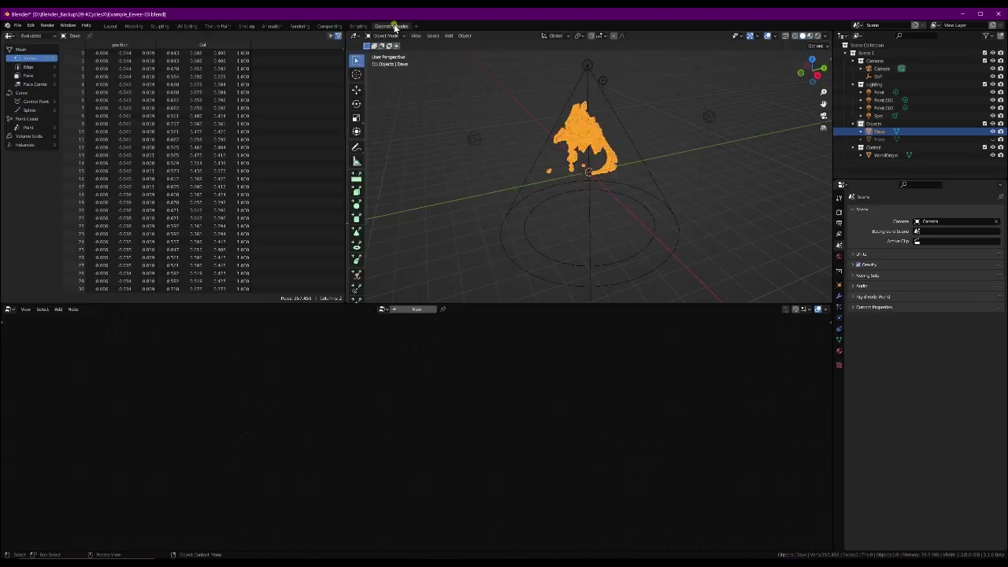
pyautogui.click(407, 310)
pyautogui.click(369, 308)
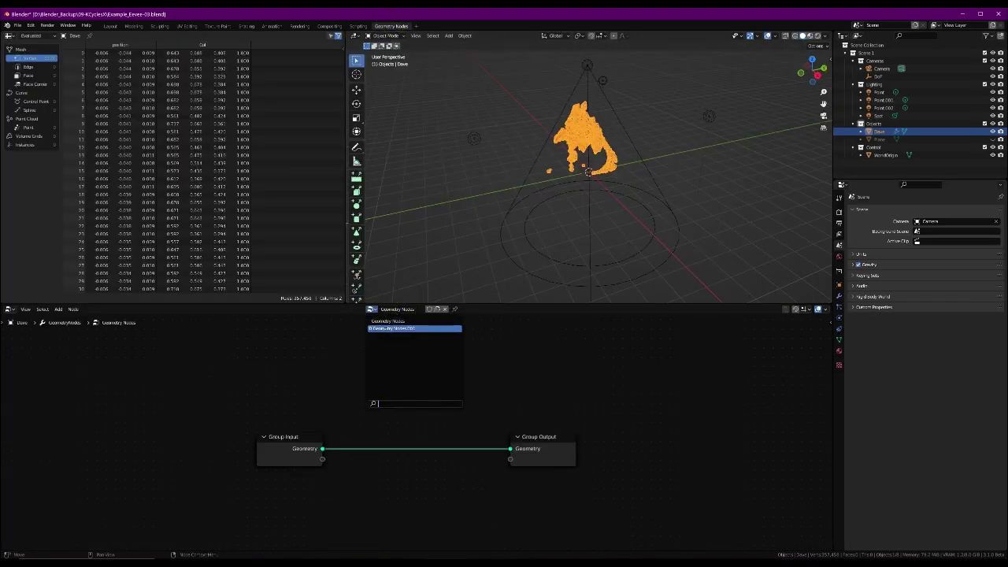
pyautogui.click(384, 329)
pyautogui.scroll(4, 618, 153)
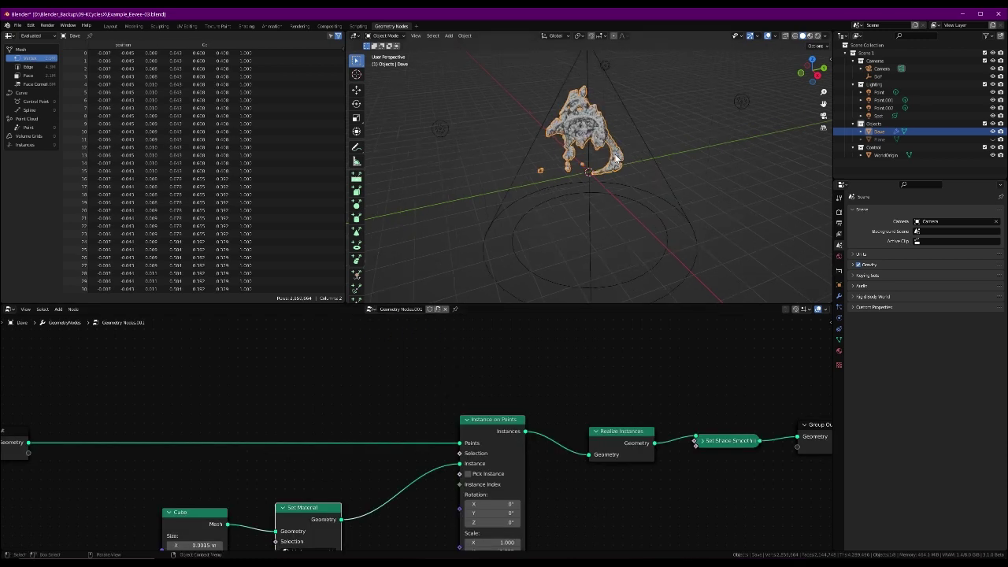
pyautogui.scroll(5, 622, 181)
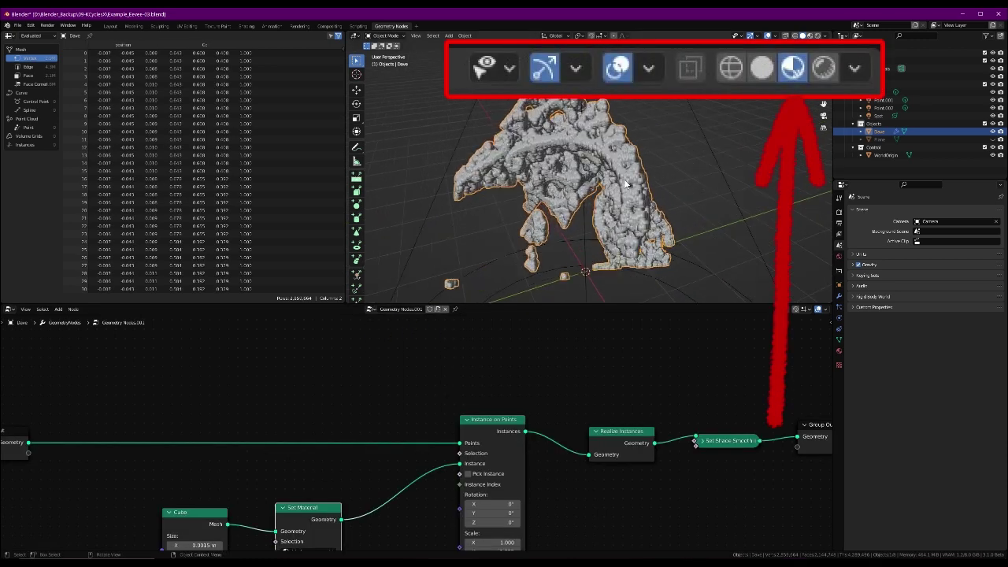
# Step: Set the Cube node's size to 0.001 m on the X, Y and Z axes
pyautogui.moveTo(626, 208); pyautogui.dragTo(752, 175, button='middle')
pyautogui.moveTo(688, 214); pyautogui.dragTo(642, 206, button='middle')
pyautogui.moveTo(291, 551); pyautogui.dragTo(402, 464, button='middle')
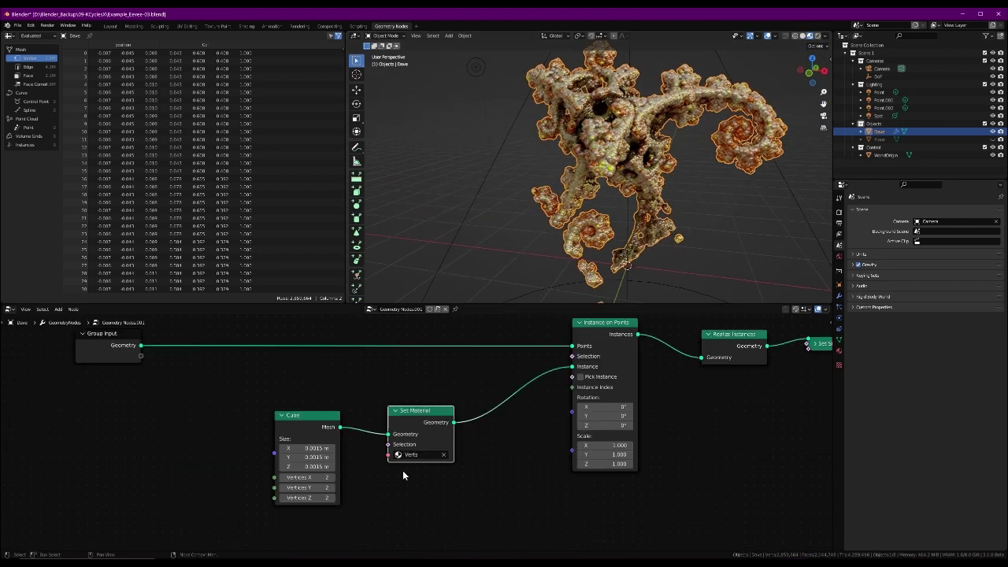
pyautogui.moveTo(307, 448); pyautogui.dragTo(307, 466)
pyautogui.press('BackSpace')
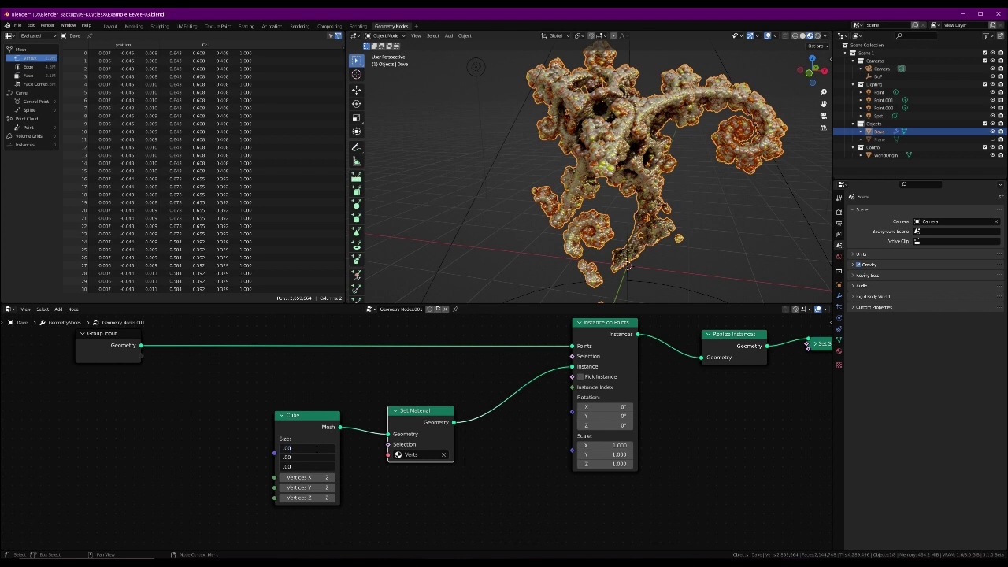
pyautogui.write('.001')
pyautogui.press('Return')
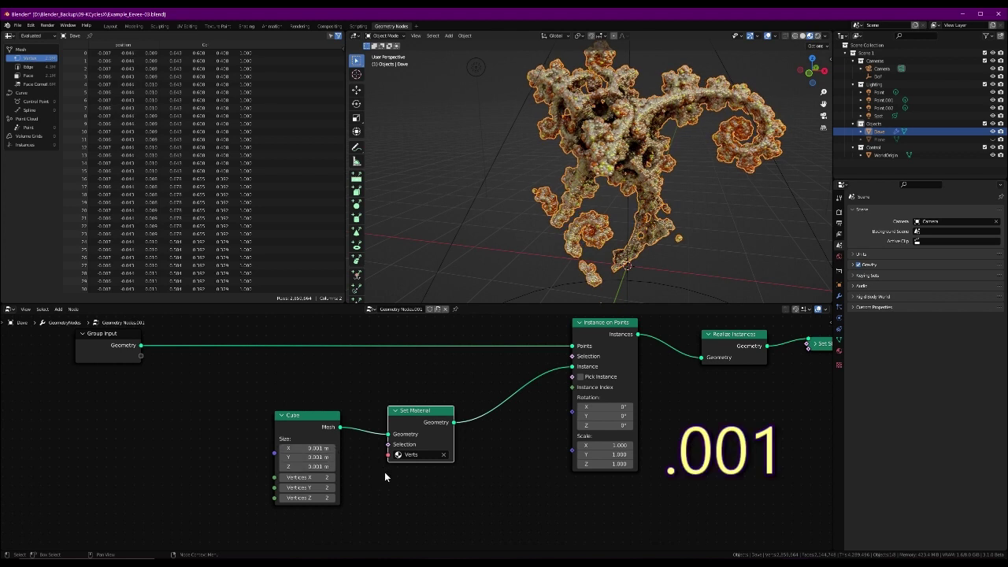
# Step: Move the Set Material and Cube nodes up to free space below them in the node tree
pyautogui.moveTo(499, 496); pyautogui.dragTo(442, 479, button='middle')
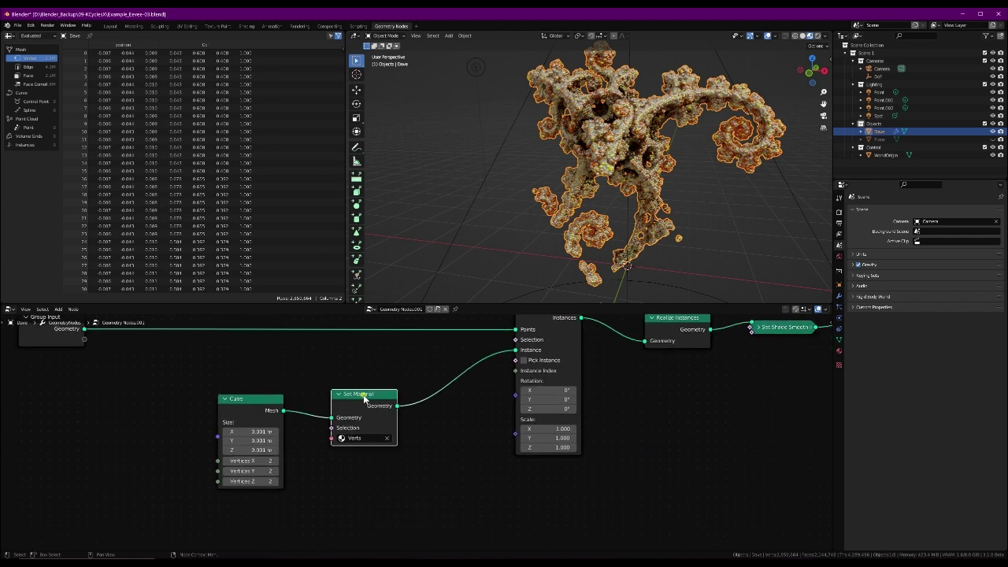
pyautogui.moveTo(364, 398); pyautogui.dragTo(371, 362)
pyautogui.moveTo(268, 399); pyautogui.dragTo(284, 360)
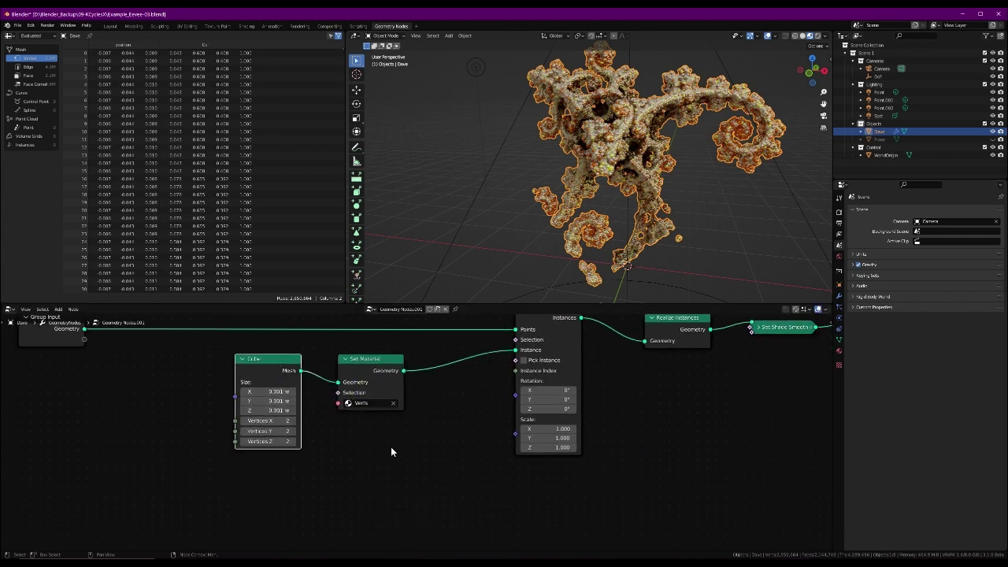
# Step: Add a Random Value node of type Vector and connect its Value output to the Scale input of Instance on Points
pyautogui.hotkey('shift', 'a')
pyautogui.moveTo(422, 478)
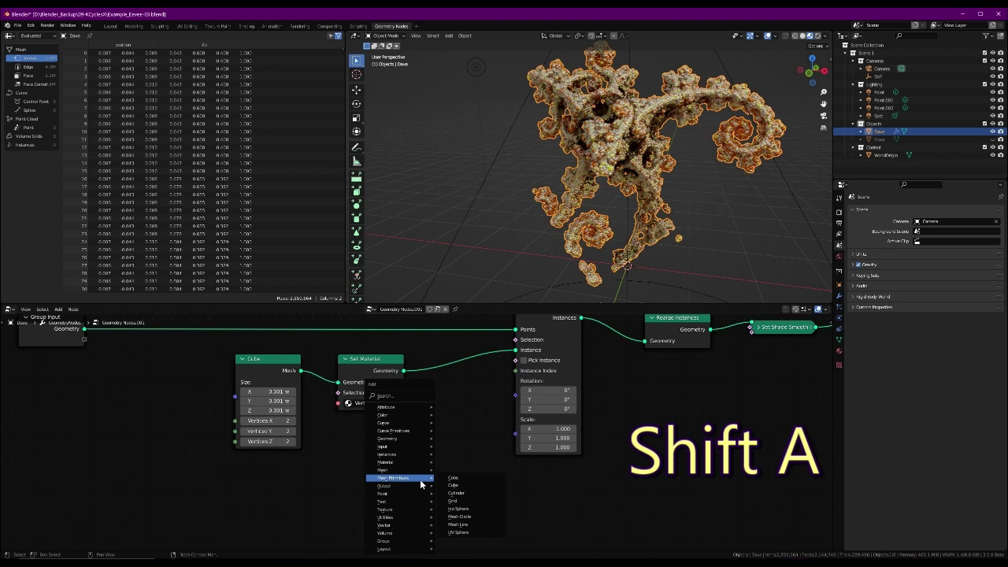
pyautogui.moveTo(398, 517)
pyautogui.click(461, 499)
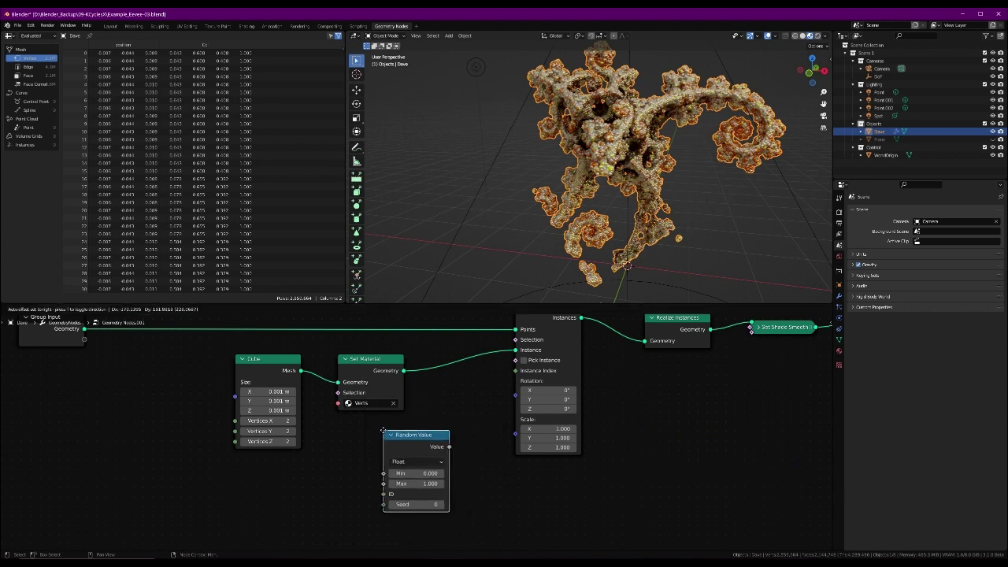
pyautogui.click(377, 426)
pyautogui.click(412, 457)
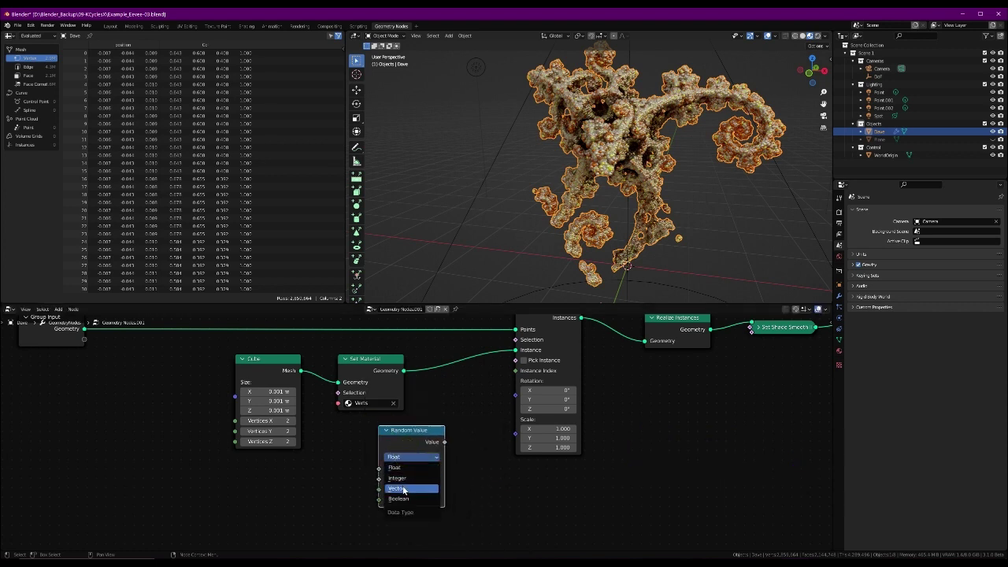
pyautogui.click(402, 489)
pyautogui.moveTo(444, 442); pyautogui.dragTo(516, 438)
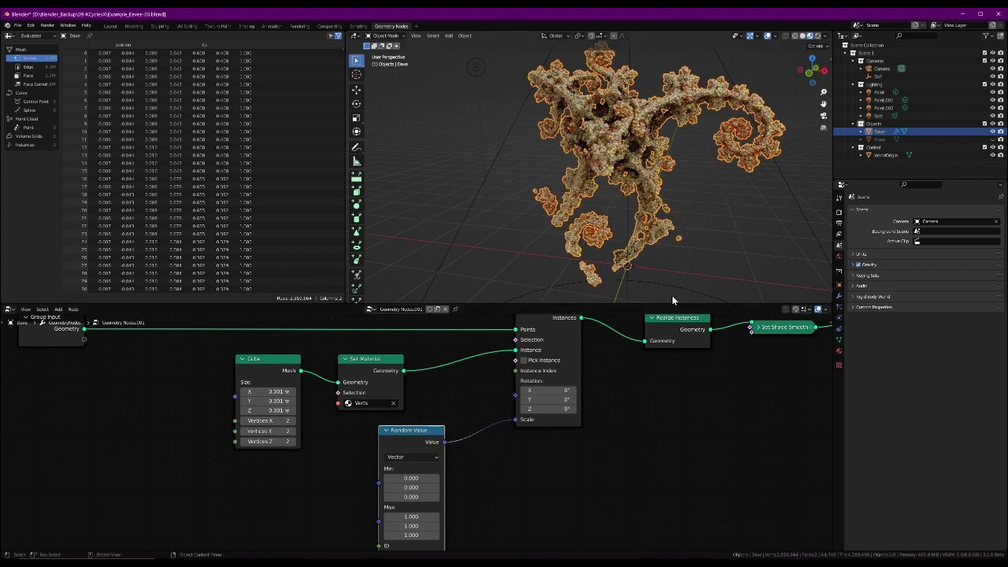
# Step: Set all three Max components of the Random Value node to 0.7
pyautogui.scroll(5, 666, 181)
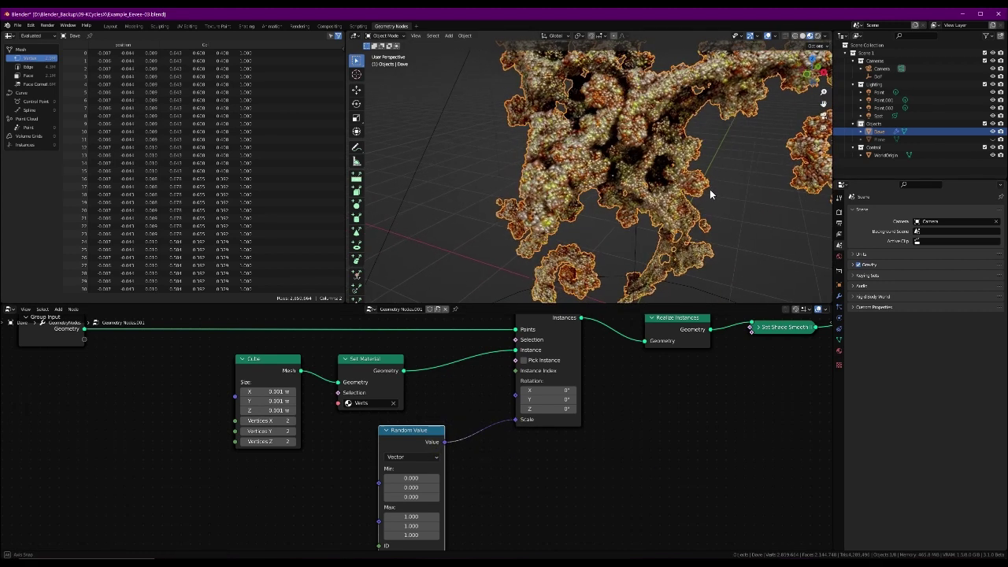
pyautogui.scroll(-3, 706, 190)
pyautogui.moveTo(705, 190); pyautogui.dragTo(622, 251, button='middle')
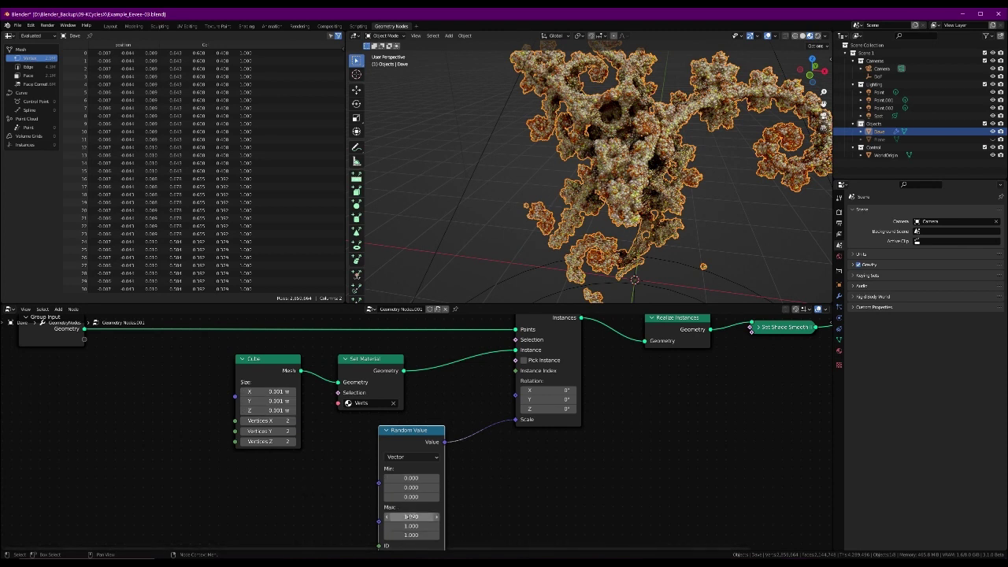
pyautogui.moveTo(411, 516); pyautogui.dragTo(411, 534)
pyautogui.press('BackSpace')
pyautogui.write('.7')
pyautogui.press('Return')
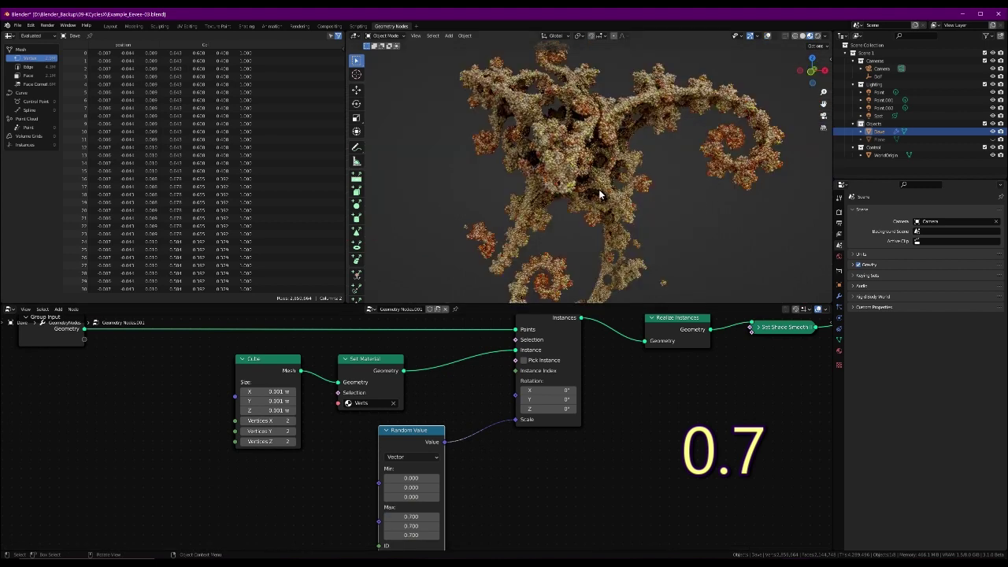
# Step: Unhide the Plane object in the Layout workspace so it lies beneath the point cloud
pyautogui.click(110, 26)
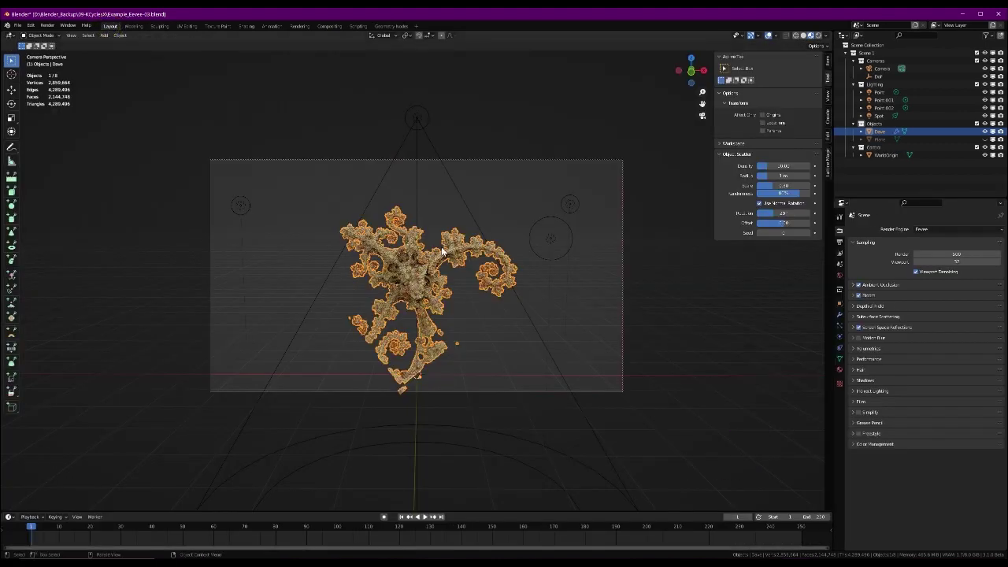
pyautogui.click(984, 140)
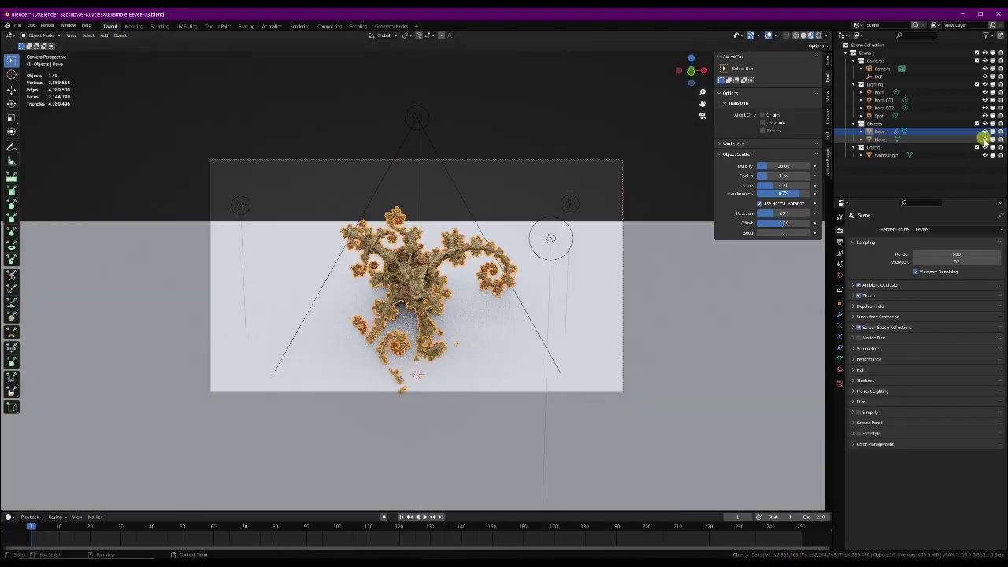
pyautogui.moveTo(580, 323); pyautogui.dragTo(546, 333, button='middle')
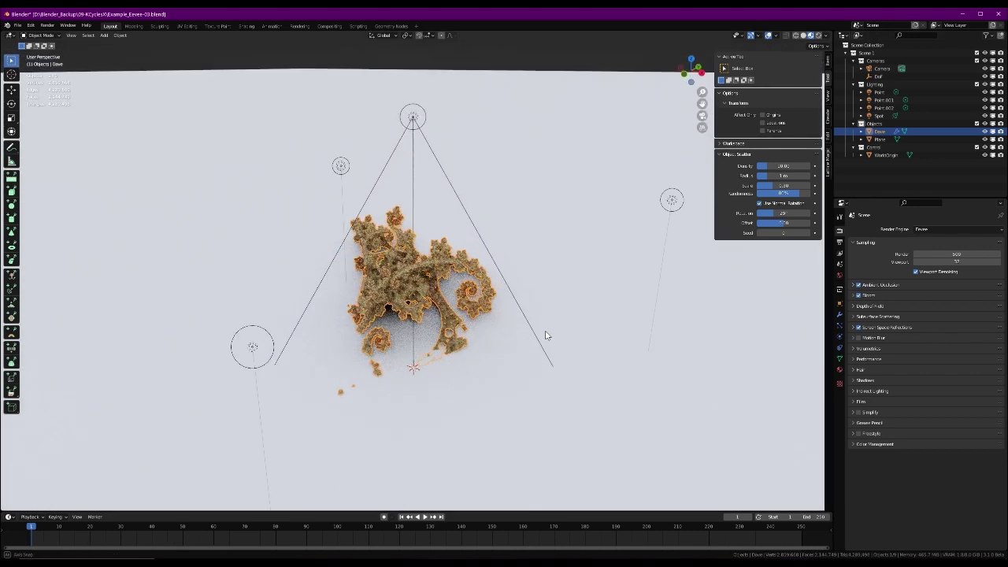
# Step: Preview the scene in rendered viewport shading with overlays hidden, and select the Plane
pyautogui.click(818, 35)
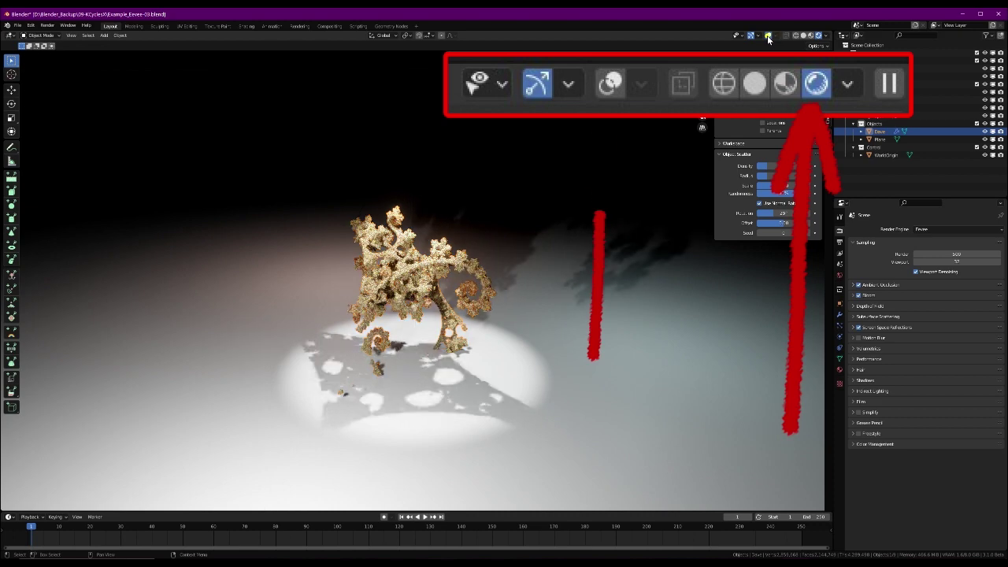
pyautogui.moveTo(438, 337)
pyautogui.mouseDown(button='middle')
pyautogui.moveTo(498, 370)
pyautogui.moveTo(511, 358)
pyautogui.mouseUp(button='middle')
pyautogui.scroll(3, 435, 336)
pyautogui.click(511, 358)
pyautogui.scroll(-3, 673, 292)
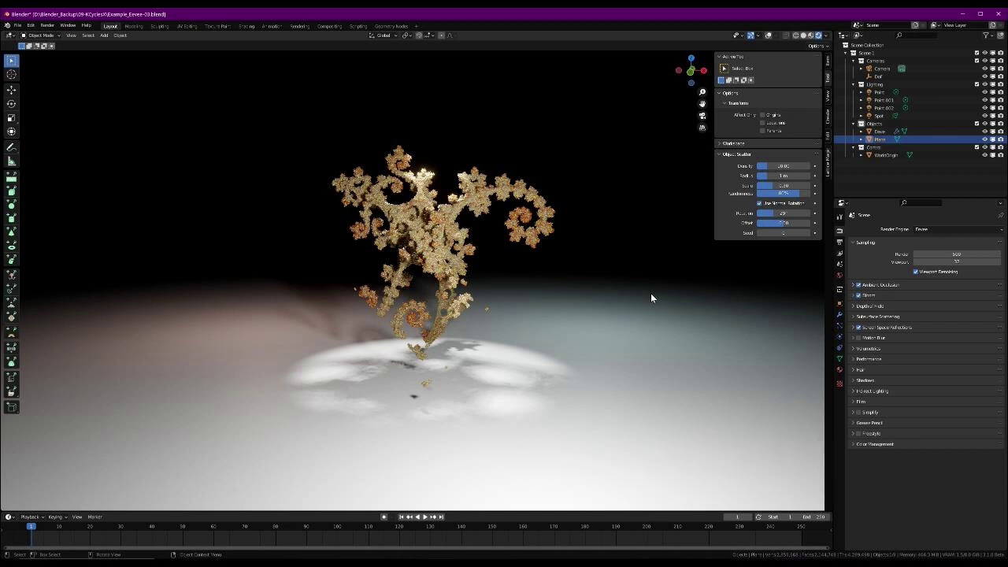
# Step: Render the current frame, open the image's Save As dialog without saving, and return to the Layout workspace
pyautogui.press('F12')
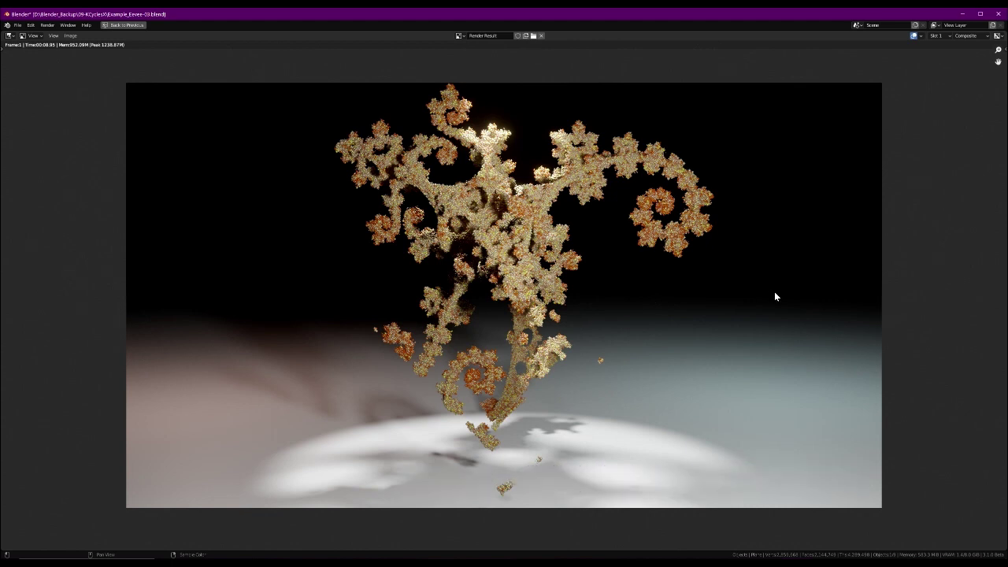
pyautogui.click(71, 36)
pyautogui.click(78, 92)
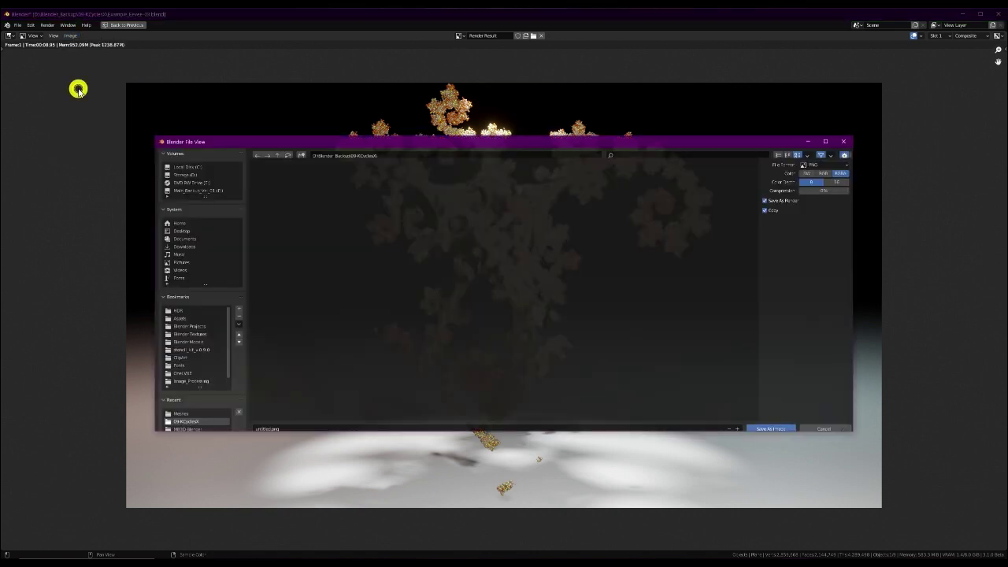
pyautogui.press('Escape')
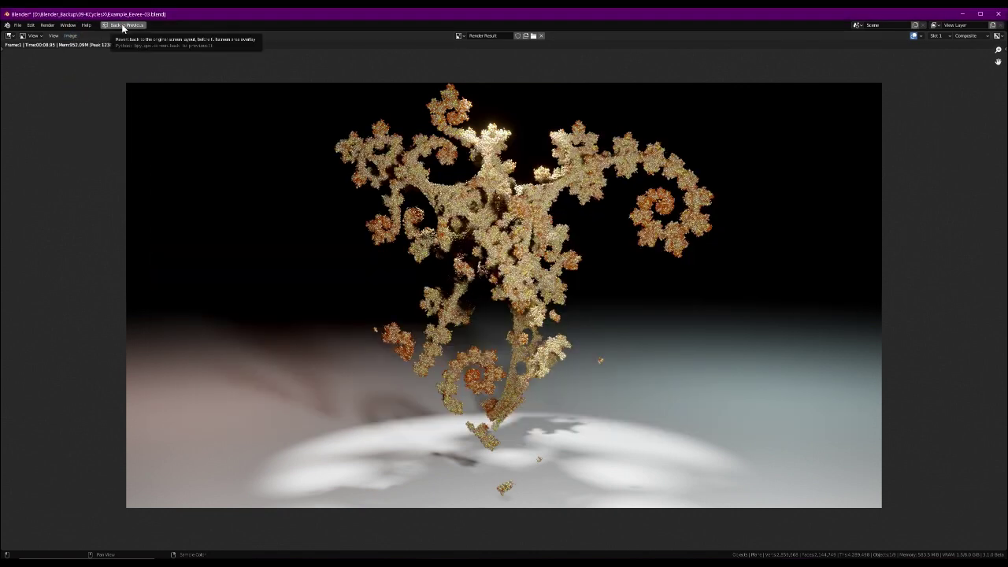
pyautogui.click(123, 27)
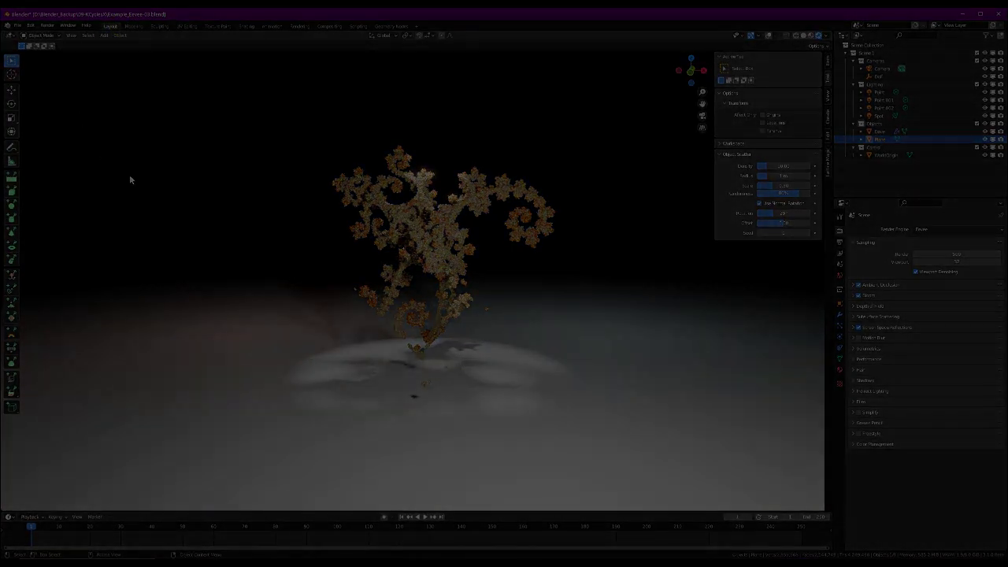